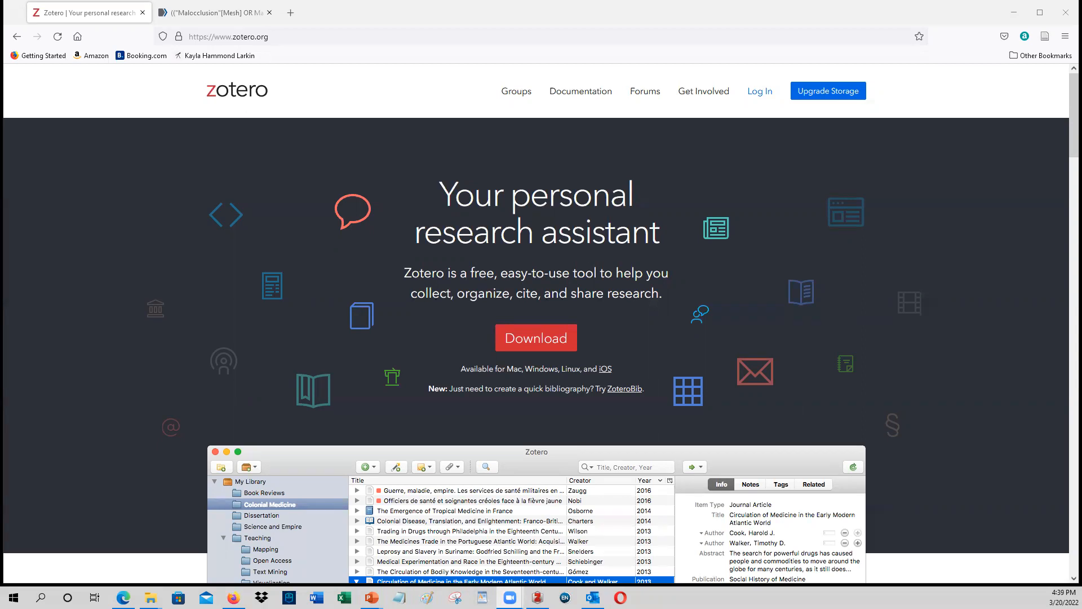
Step: Open the Zotero download page and review the download options for Zotero 6 for Windows and the Firefox Connector
click(534, 340)
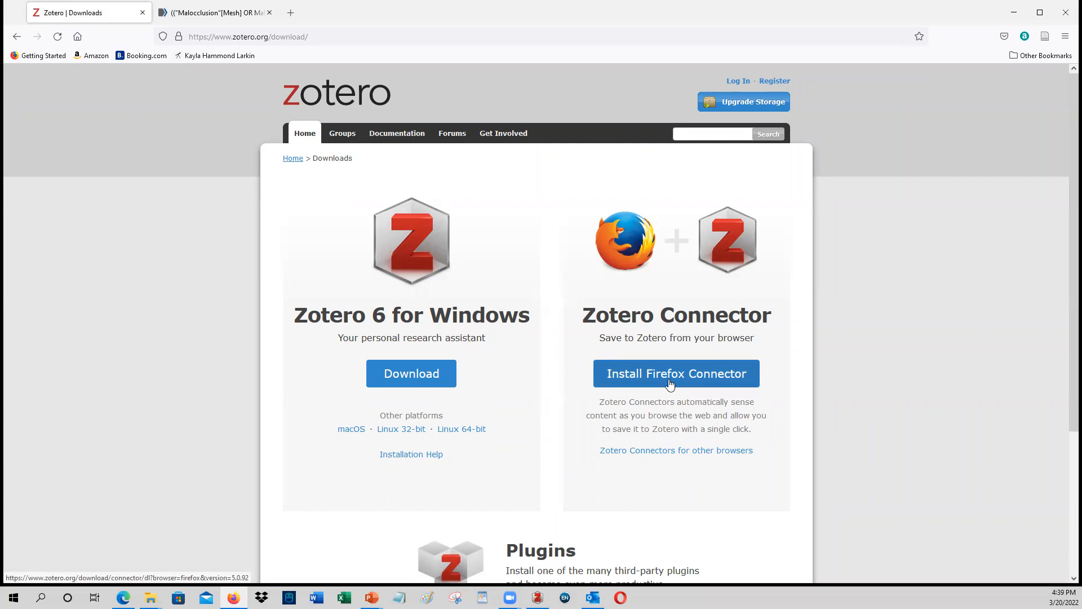
scroll(670, 382, down, 2)
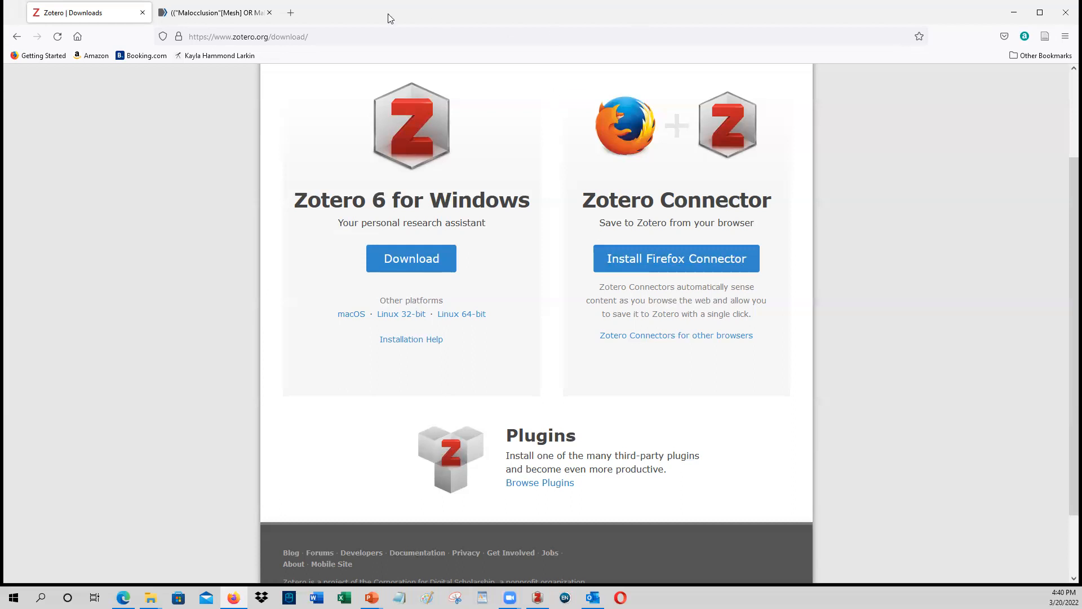
Step: Switch to the open PubMed search on malocclusion and braces and look through its first page of results
click(211, 14)
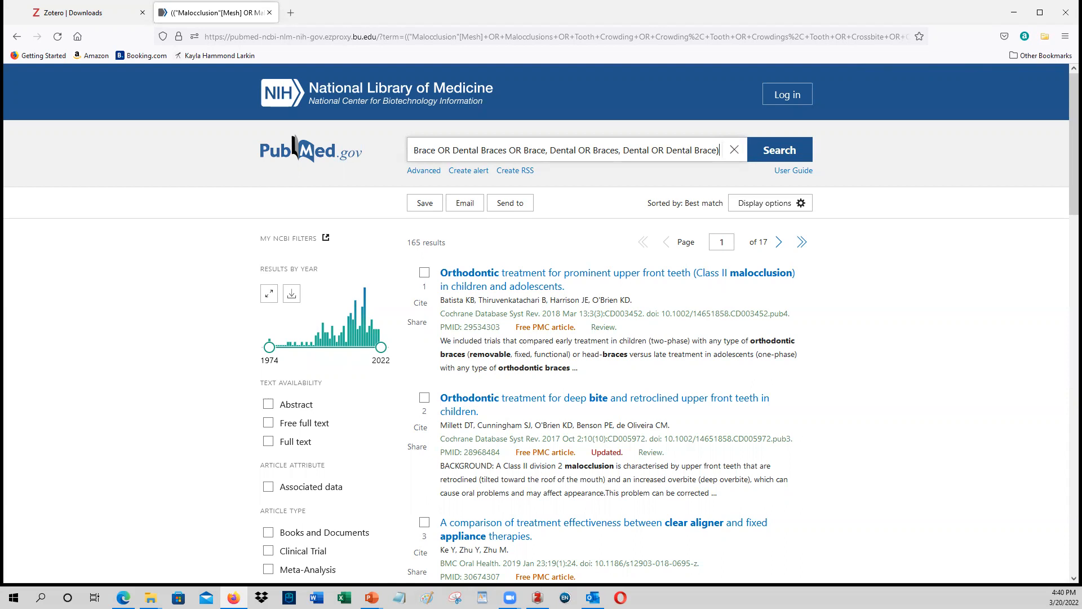
scroll(1066, 137, down, 7)
scroll(536, 322, down, 15)
drag(1066, 496, 1065, 120)
Step: Try selecting and deselecting all PubMed results in the Zotero Connector's item selector, and dismiss it without saving
click(1044, 37)
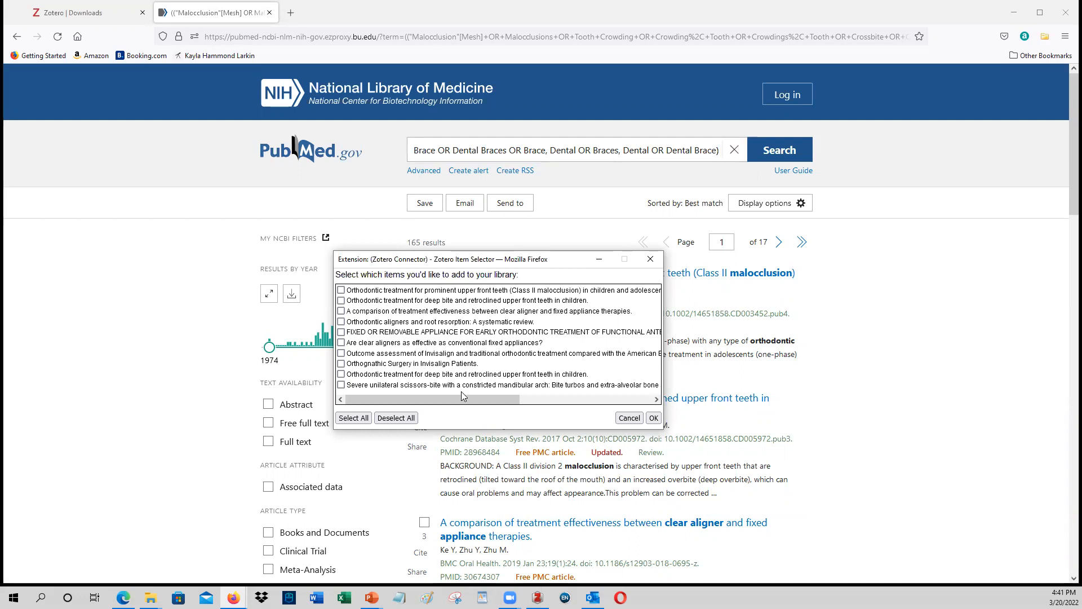
click(350, 420)
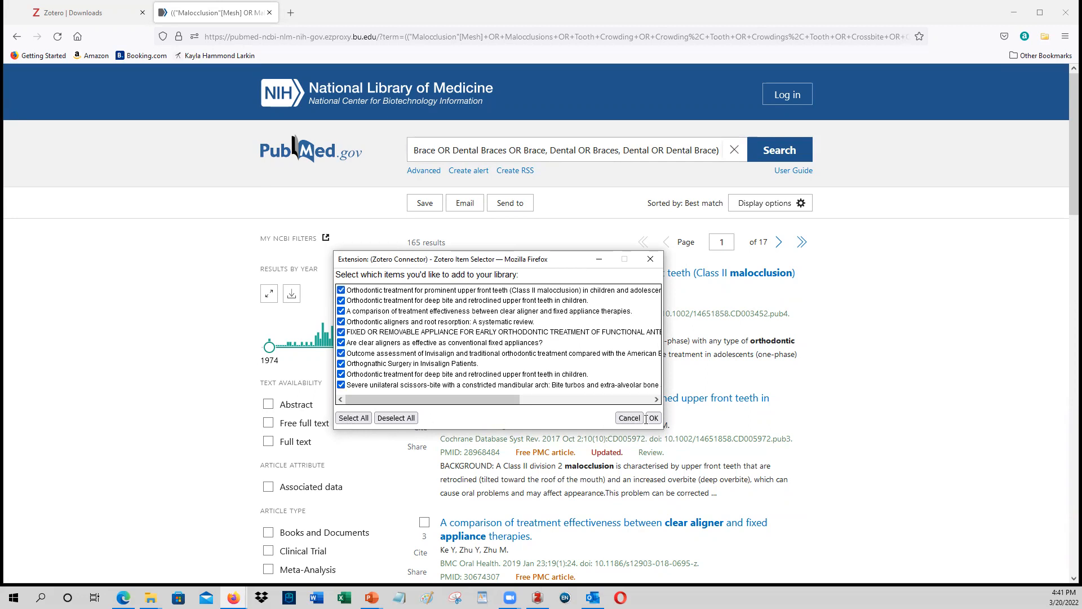
click(411, 420)
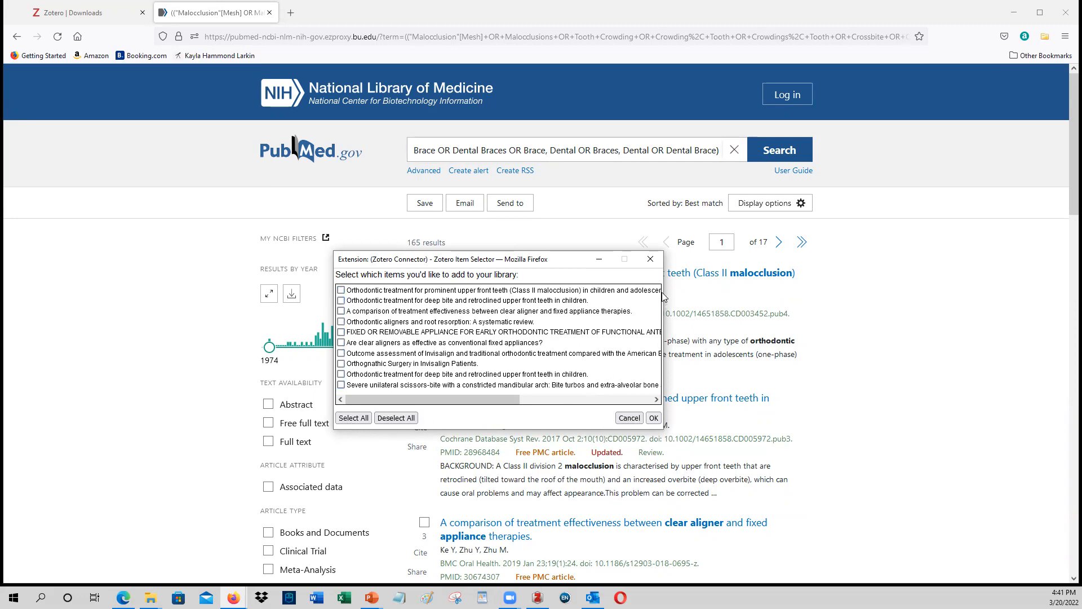
click(650, 260)
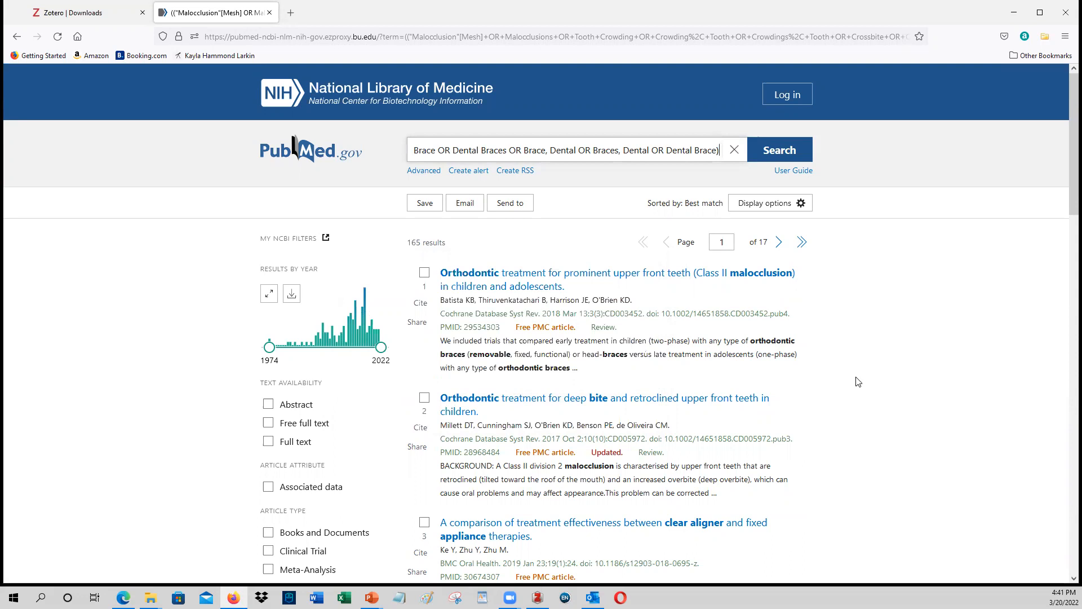
Step: Open the PubMed record for "A comparison of treatment effectiveness between clear aligner and fixed appliance therapies"
scroll(857, 382, down, 4)
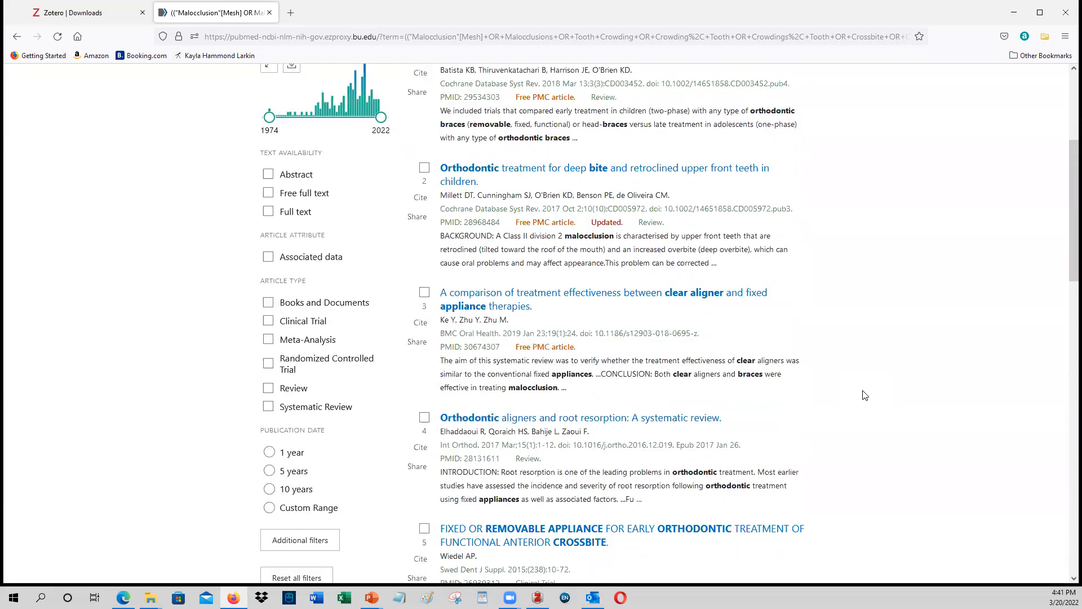
click(664, 300)
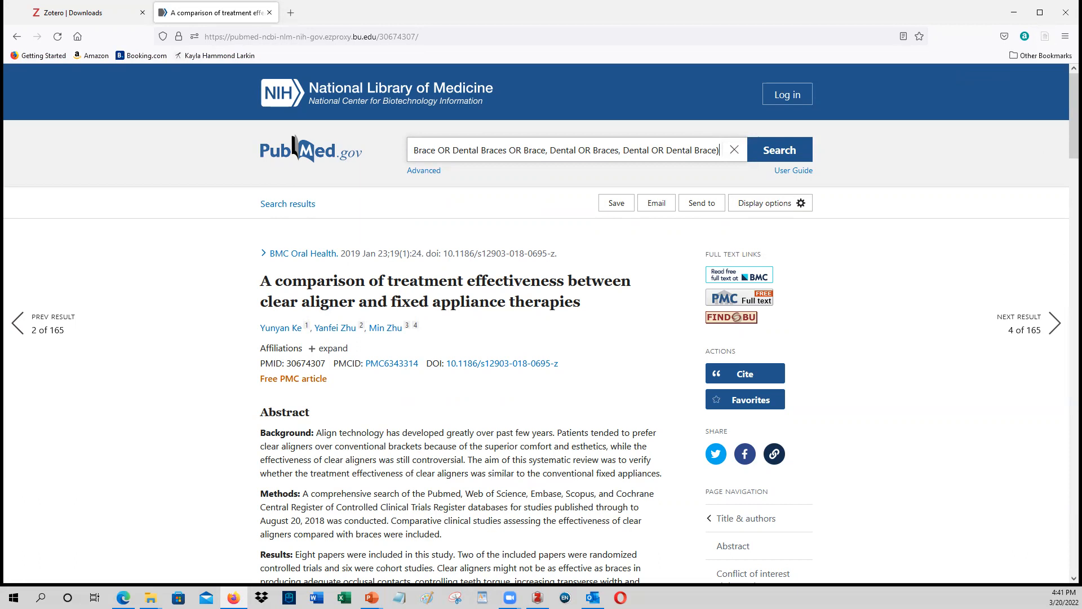
Step: Switch to Zotero and create a new collection named "0000 B1 Test" in My Library
key(alt+Tab)
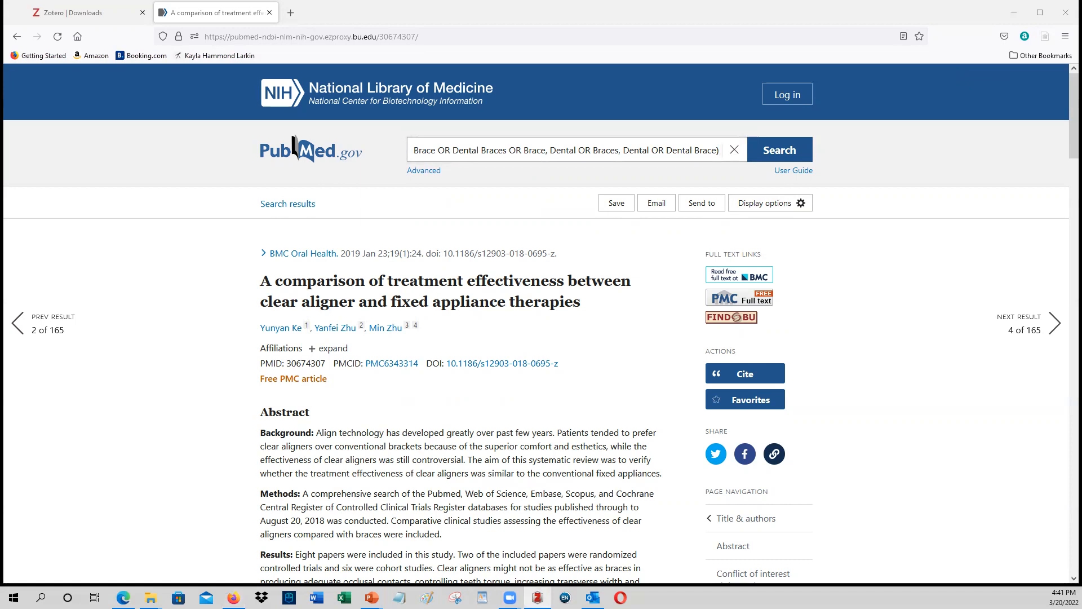
click(711, 163)
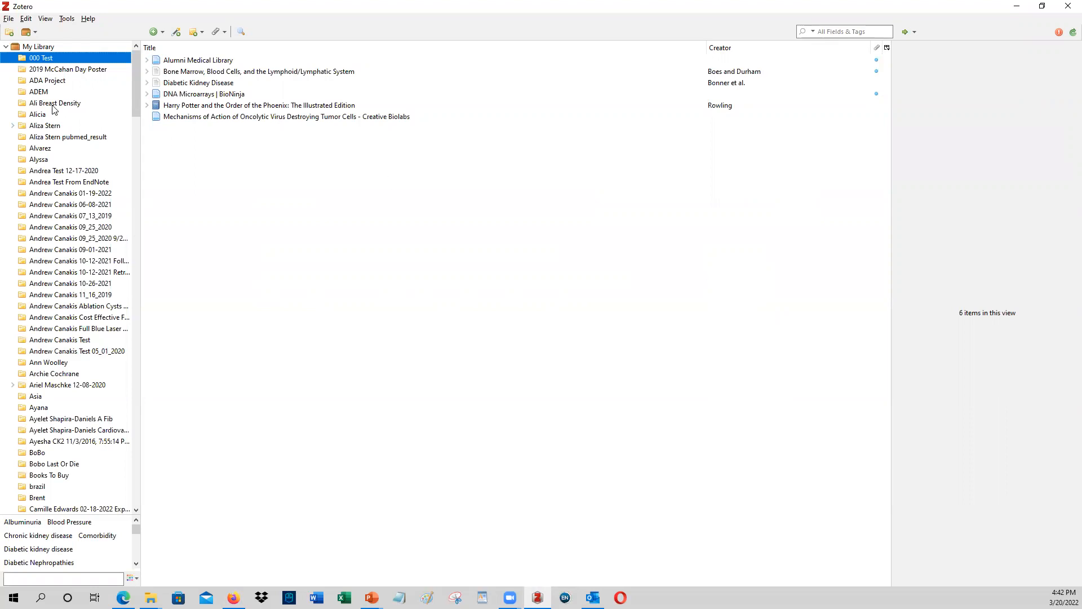
click(9, 32)
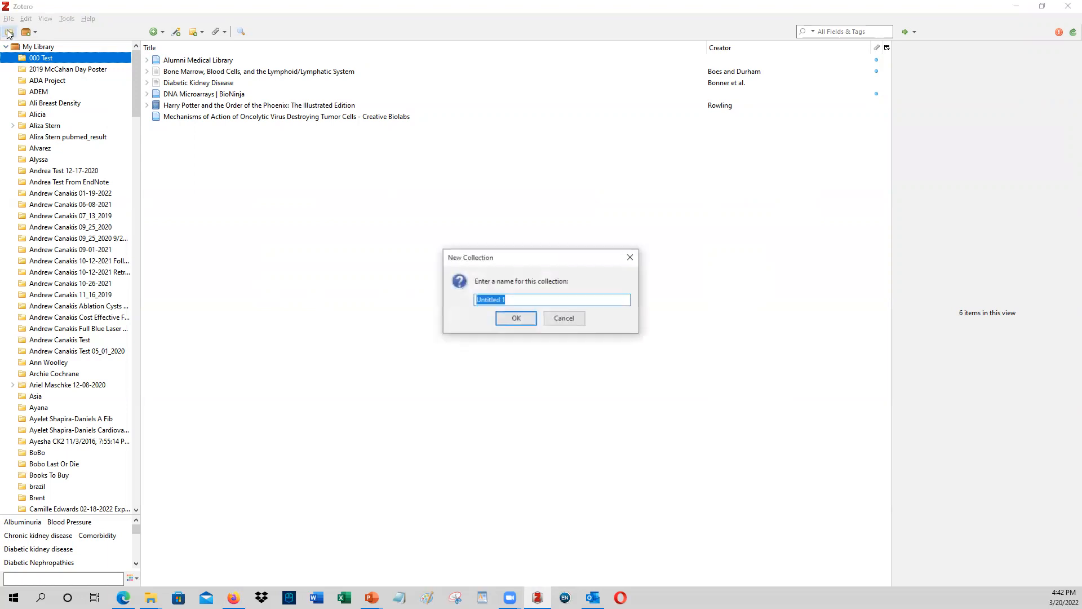
key(BackSpace)
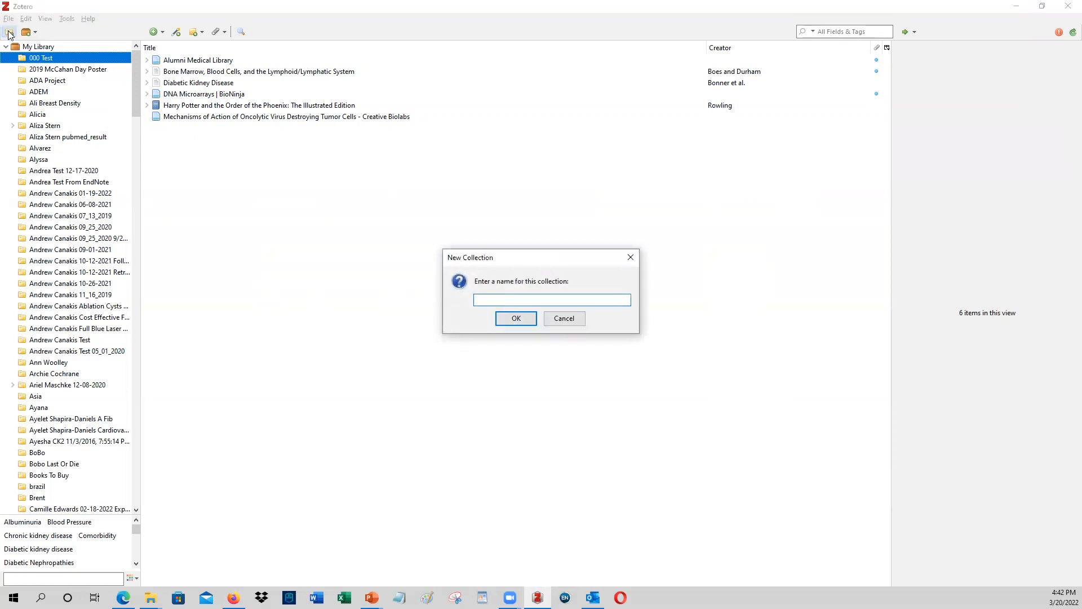
text(0000 B1 Test)
key(Return)
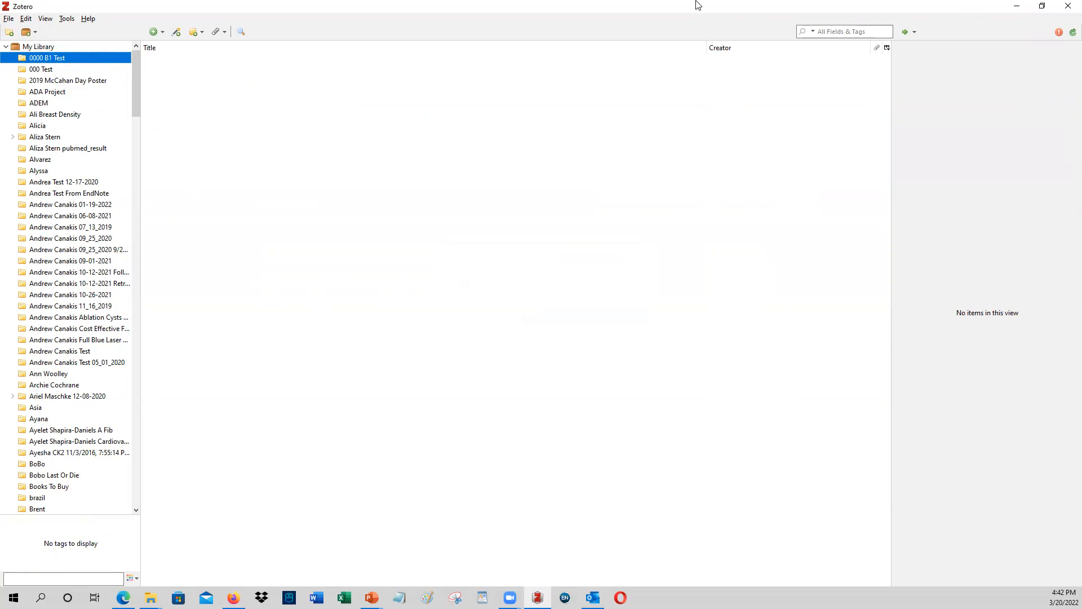
Step: Return to Firefox and save the open PubMed article to the "0000 B1 Test" collection with the Zotero Connector
key(alt+Tab)
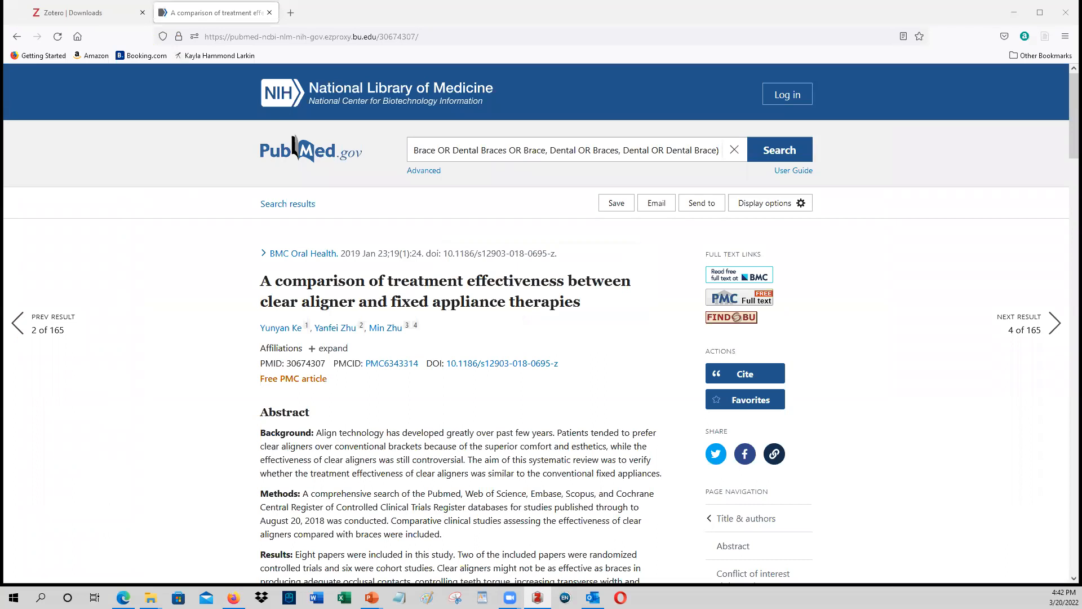
click(1045, 37)
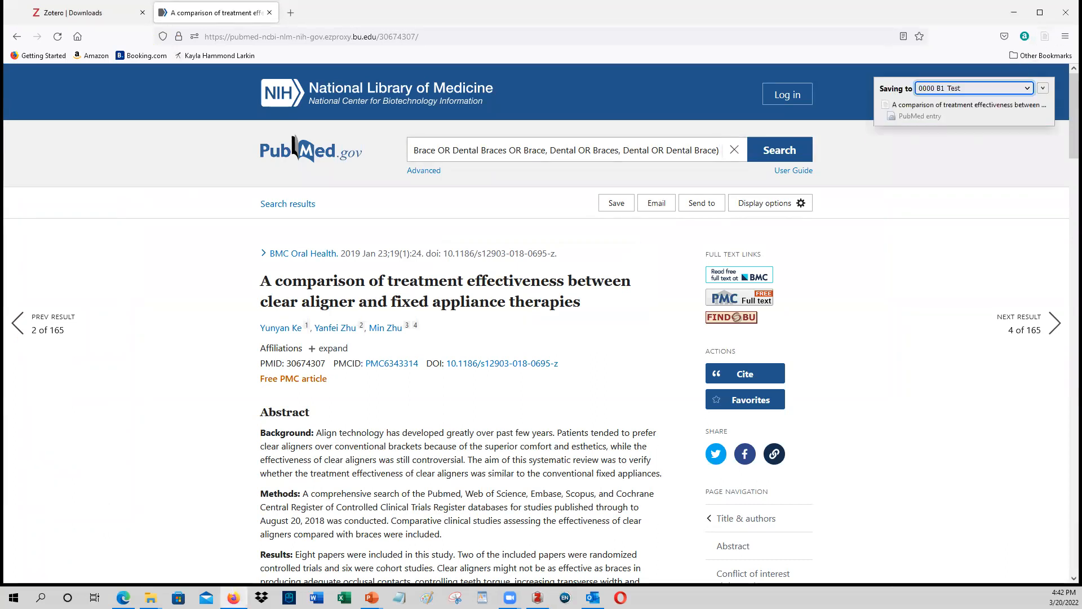
Step: Bring up Zotero full screen and examine the saved article's title, abstract and publication details
click(538, 598)
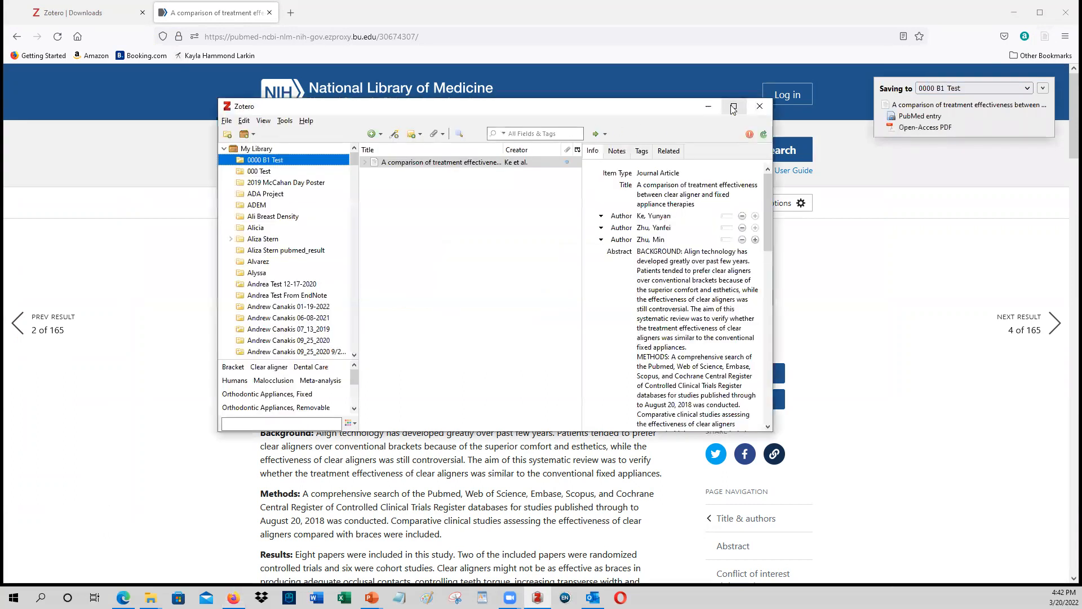
click(734, 107)
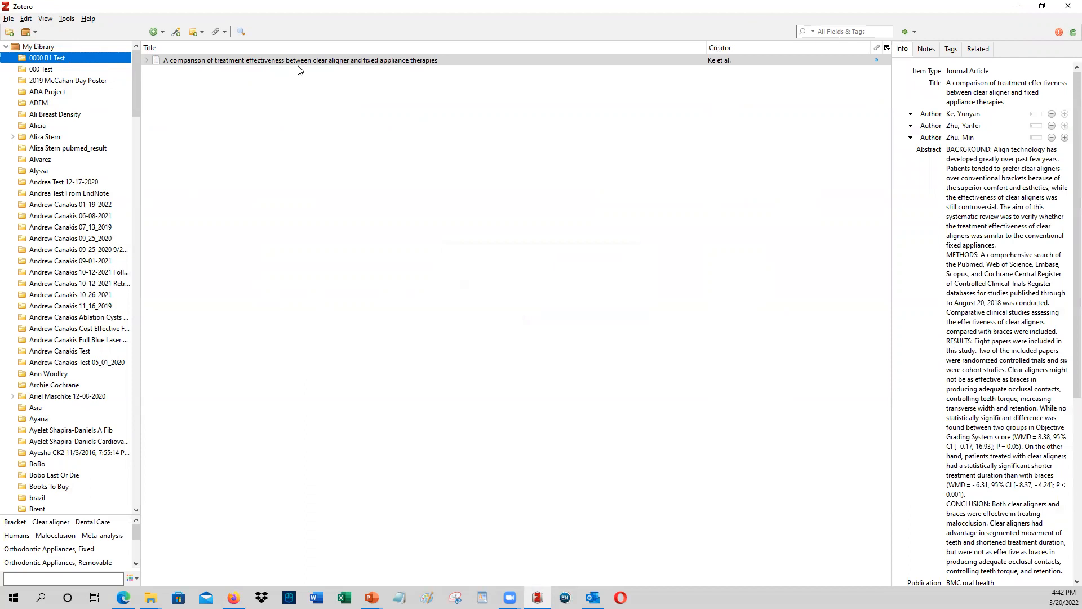
click(1009, 187)
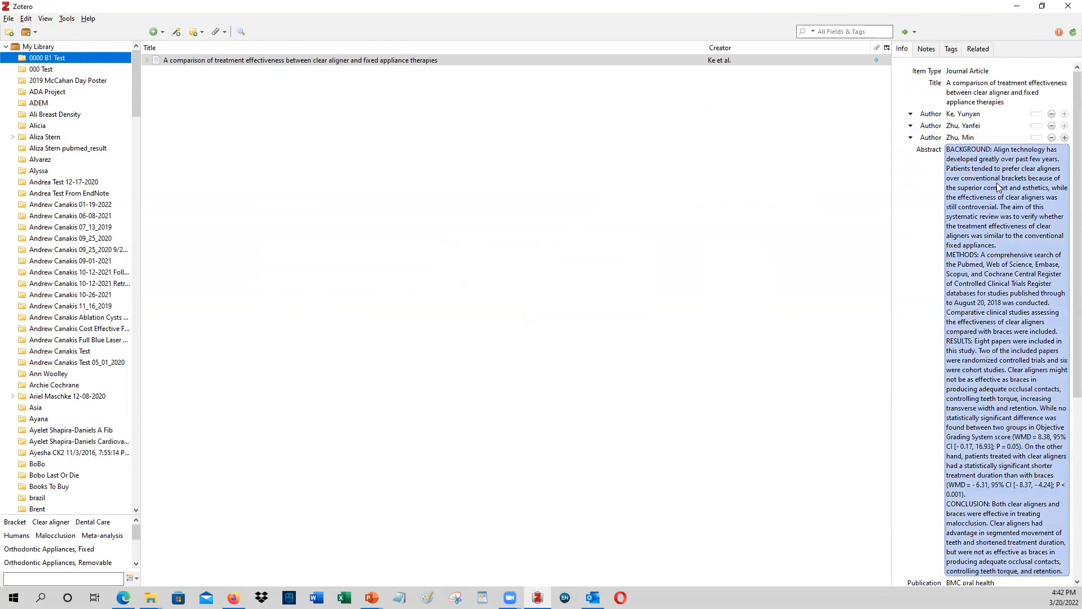
click(899, 93)
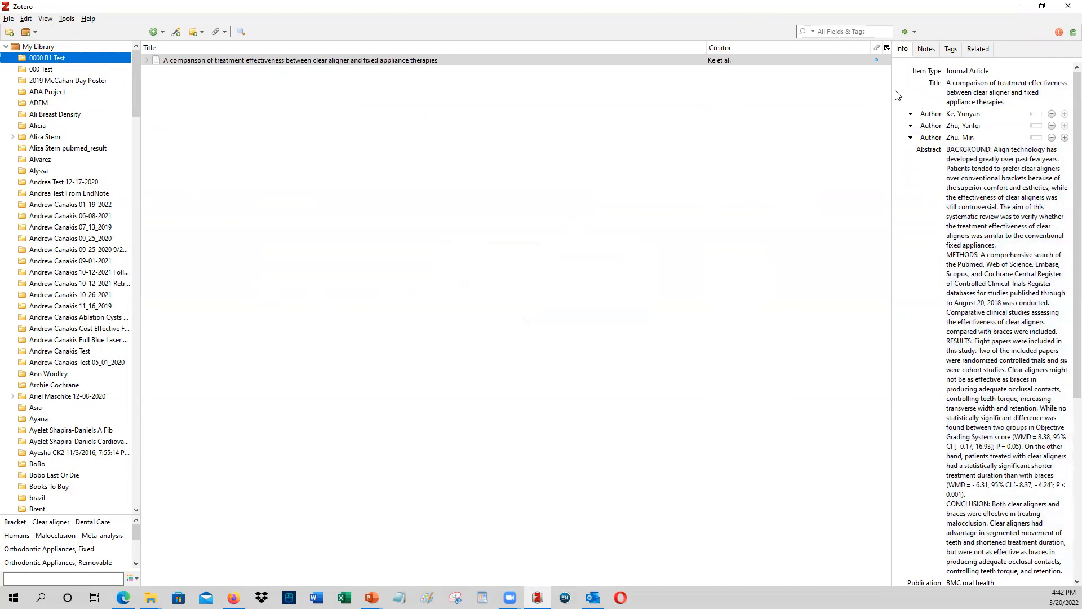
click(962, 88)
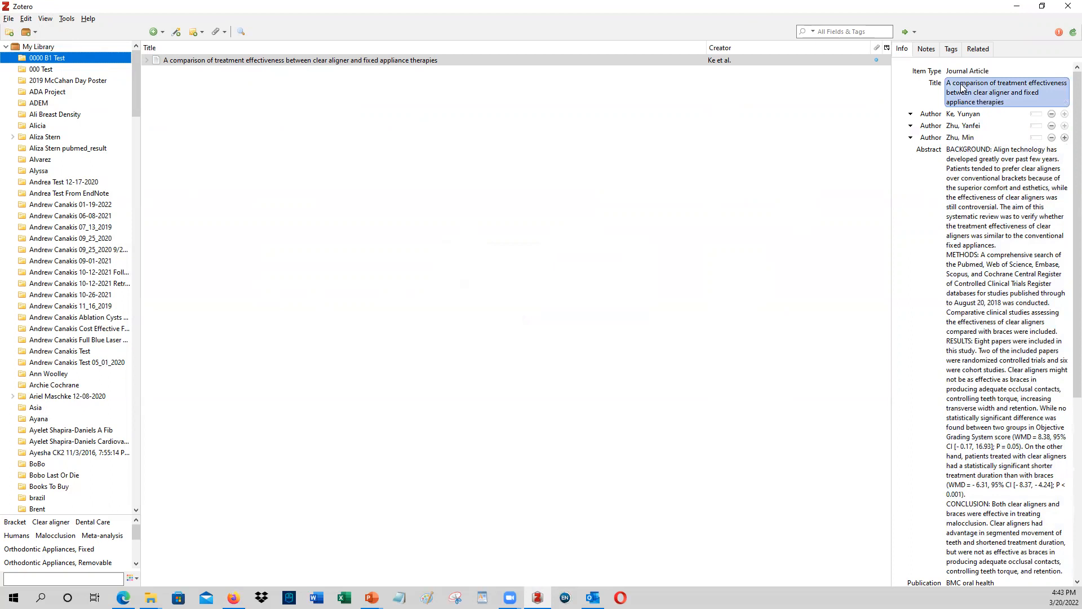
click(960, 148)
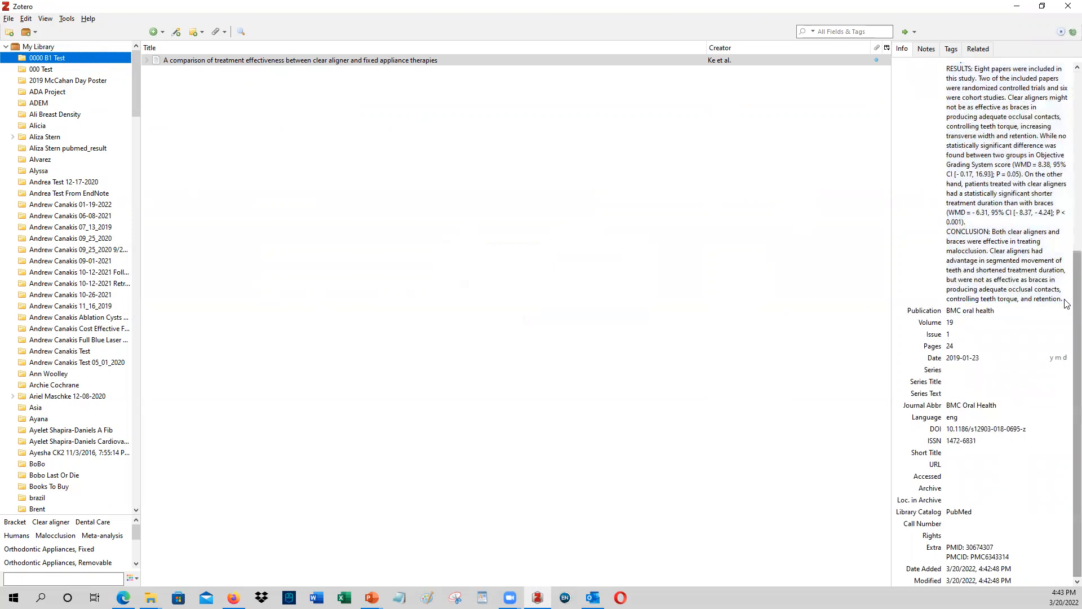
drag(1076, 310, 1077, 127)
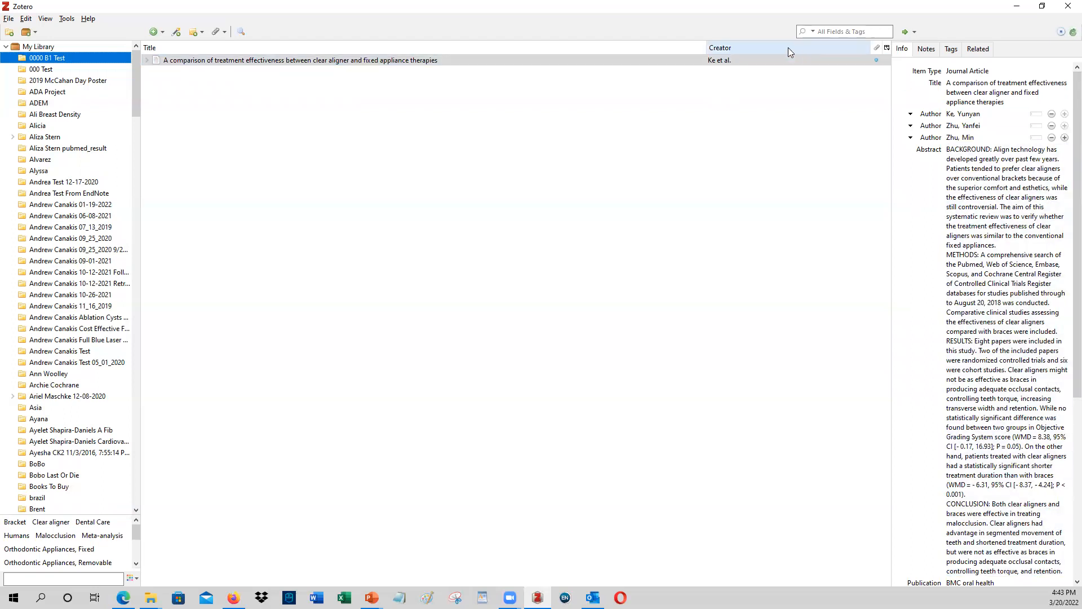
Step: Arrange Firefox and Zotero side by side on the screen, with Firefox on the left half
key(alt+Tab)
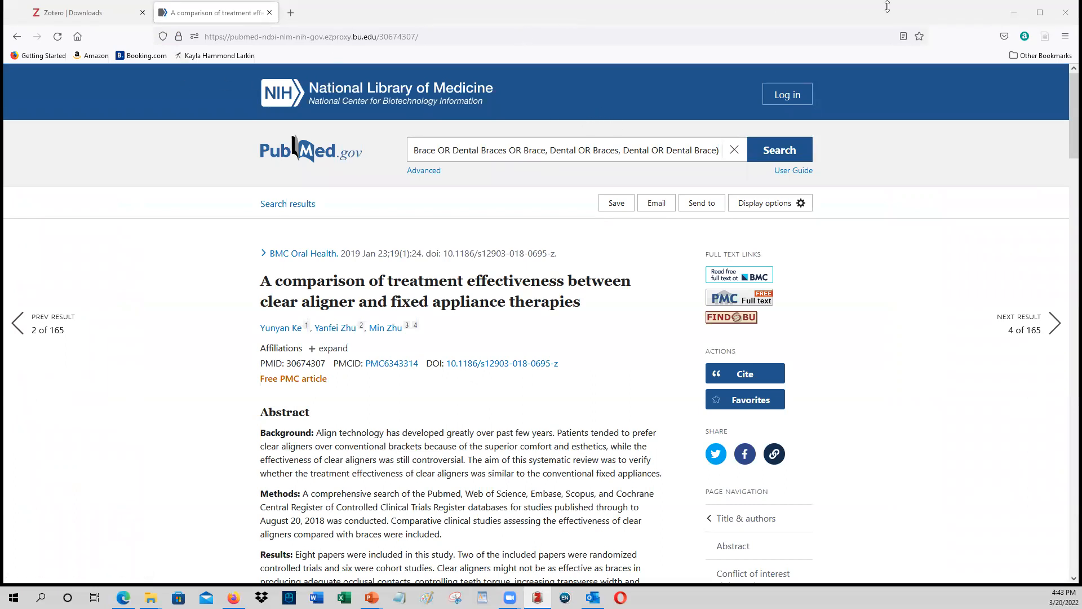
click(1040, 13)
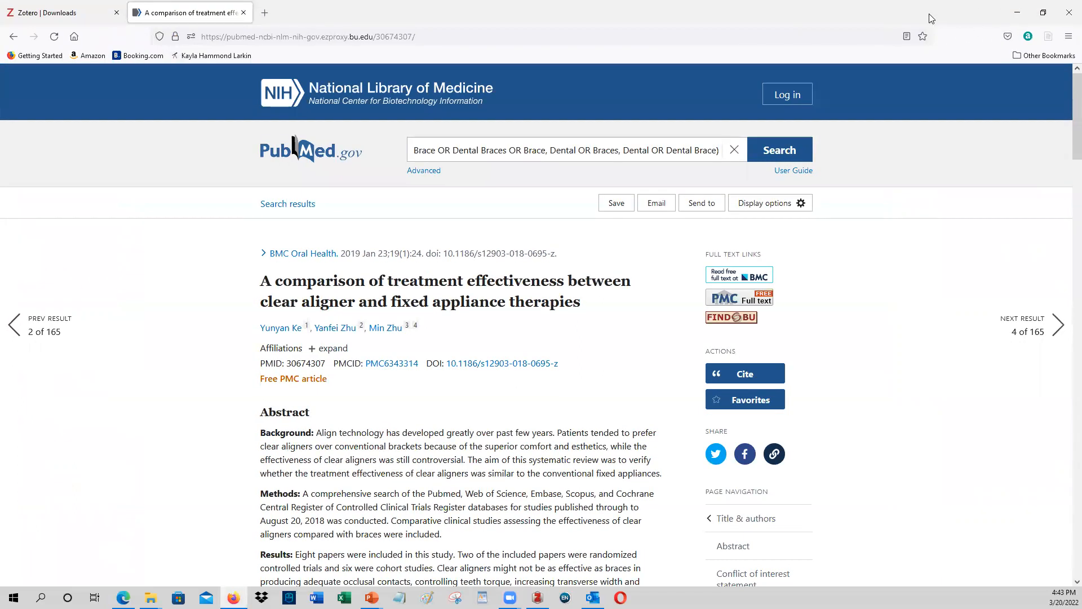
drag(931, 19, 1, 36)
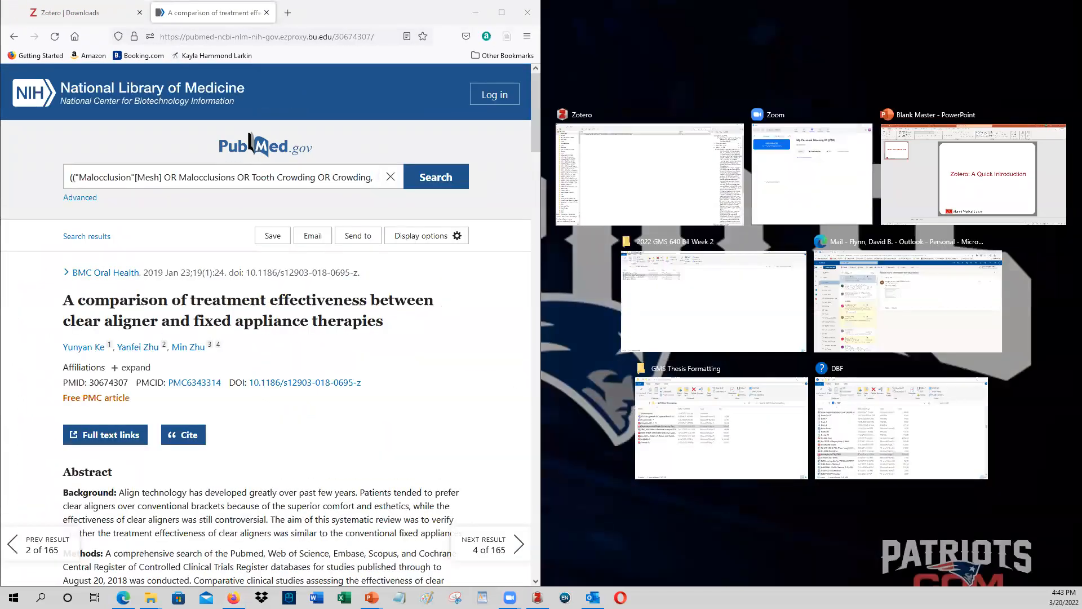
click(649, 174)
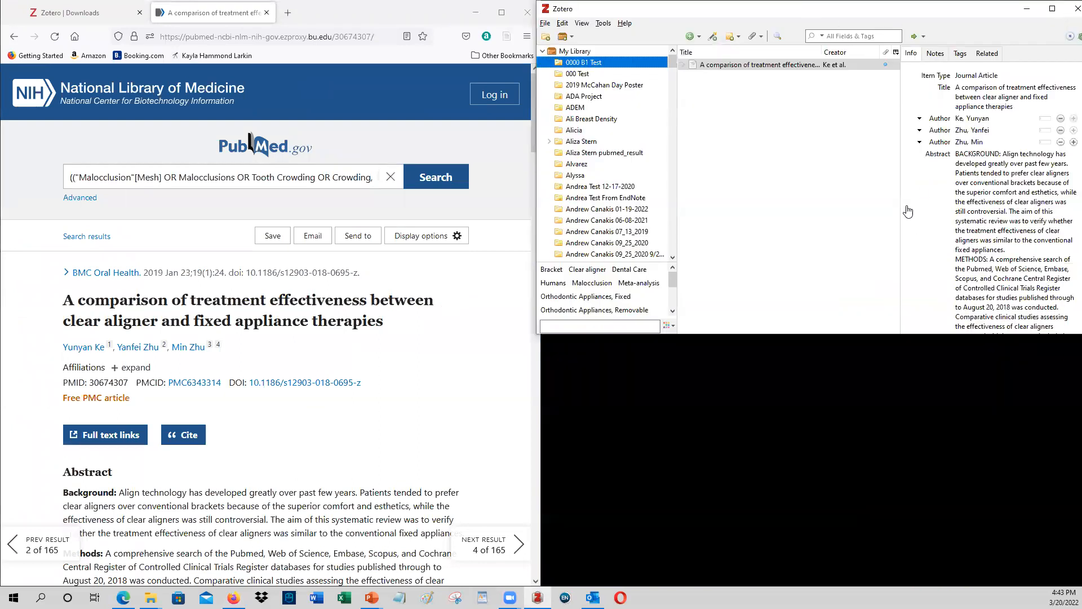
Step: Go to amazon.com in Firefox and search the store for "harry potter"
click(324, 32)
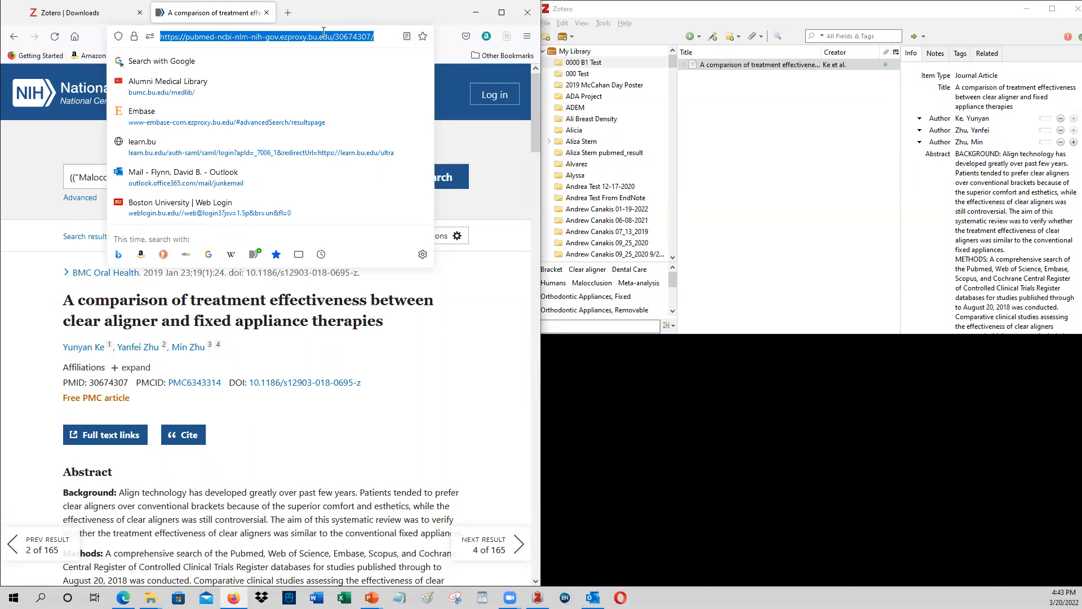
key(BackSpace)
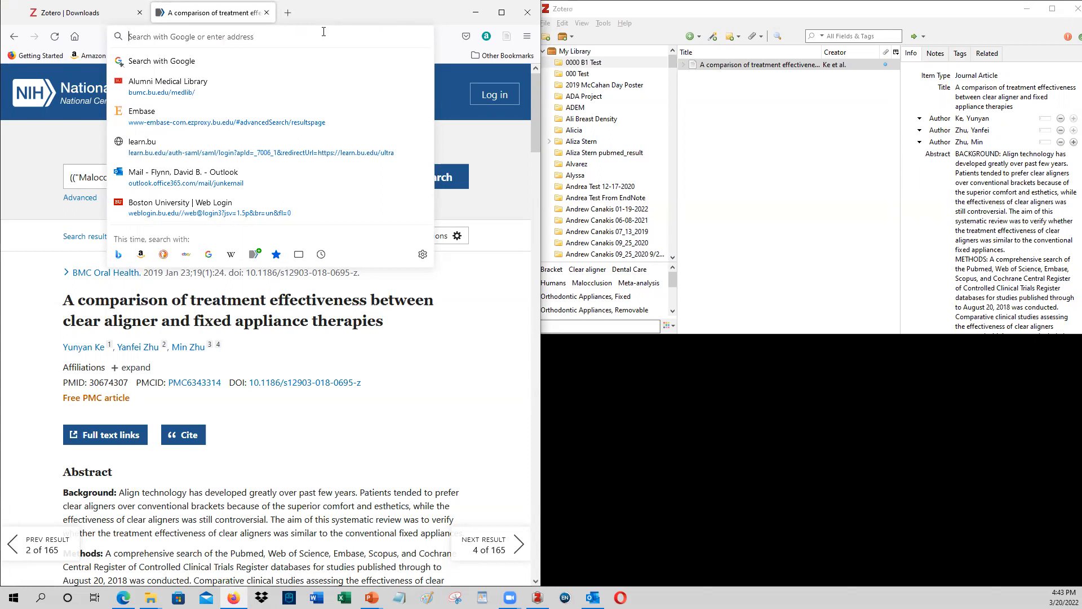
text(amazon.com)
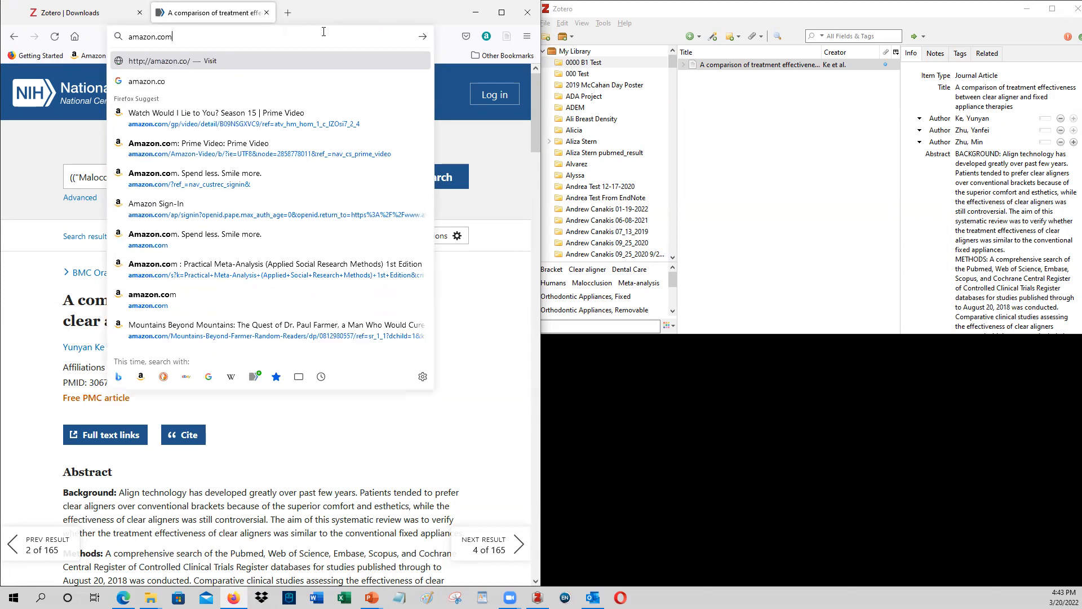
key(Return)
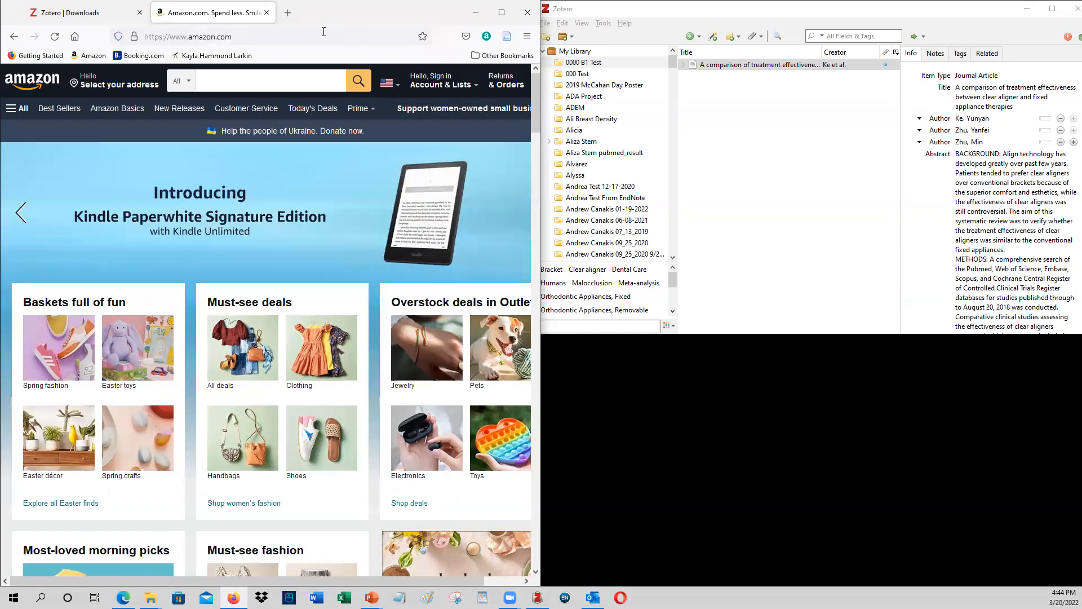
click(223, 81)
text(harry)
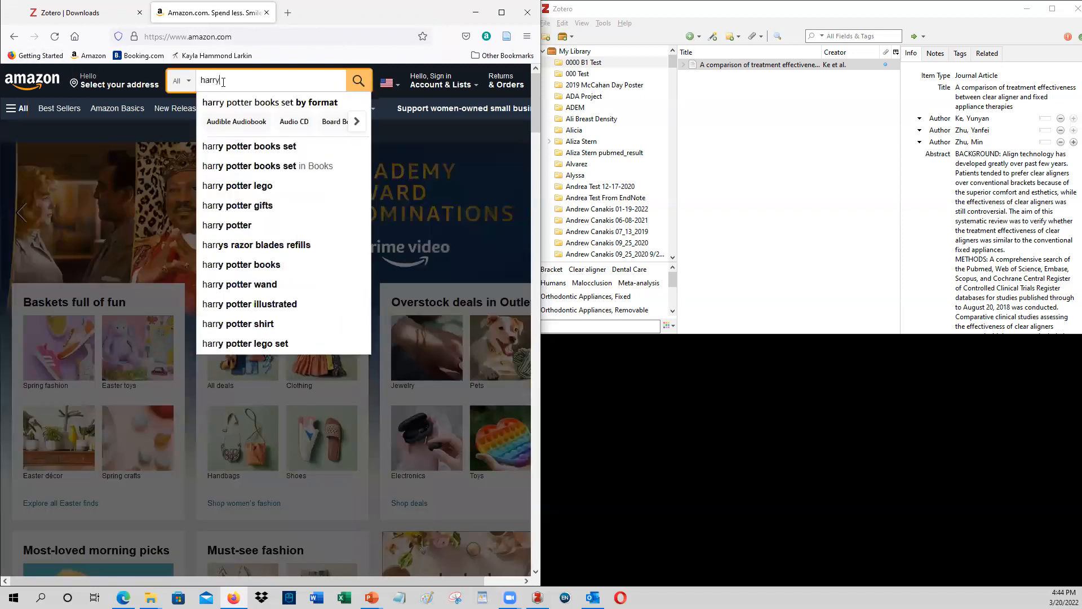
text( potter)
key(Return)
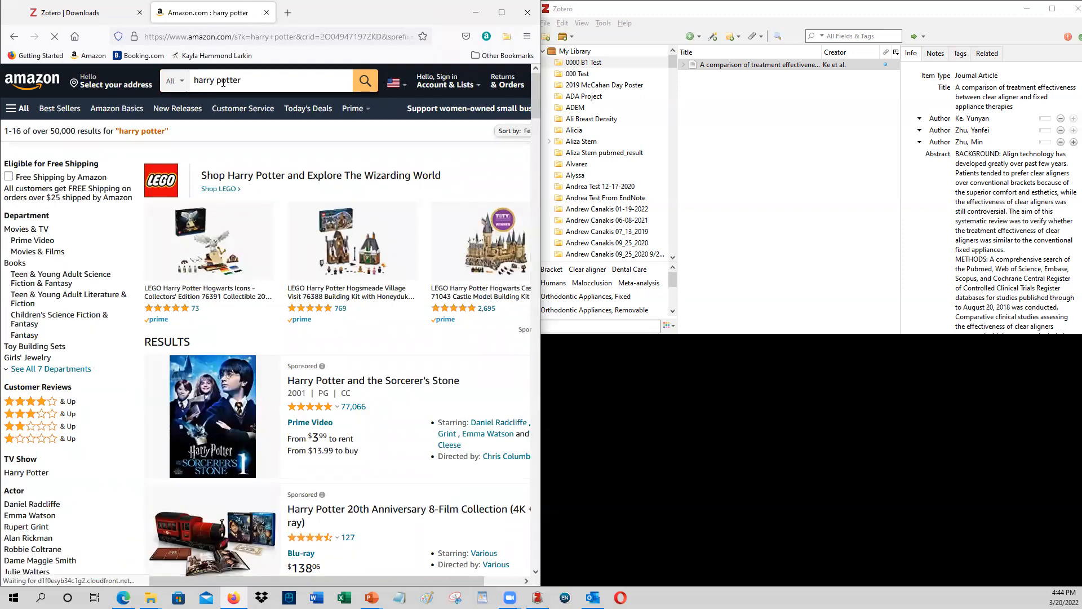
Step: Open the Prime Video page for Harry Potter and the Sorcerer's Stone, and return to the Amazon search results
click(201, 402)
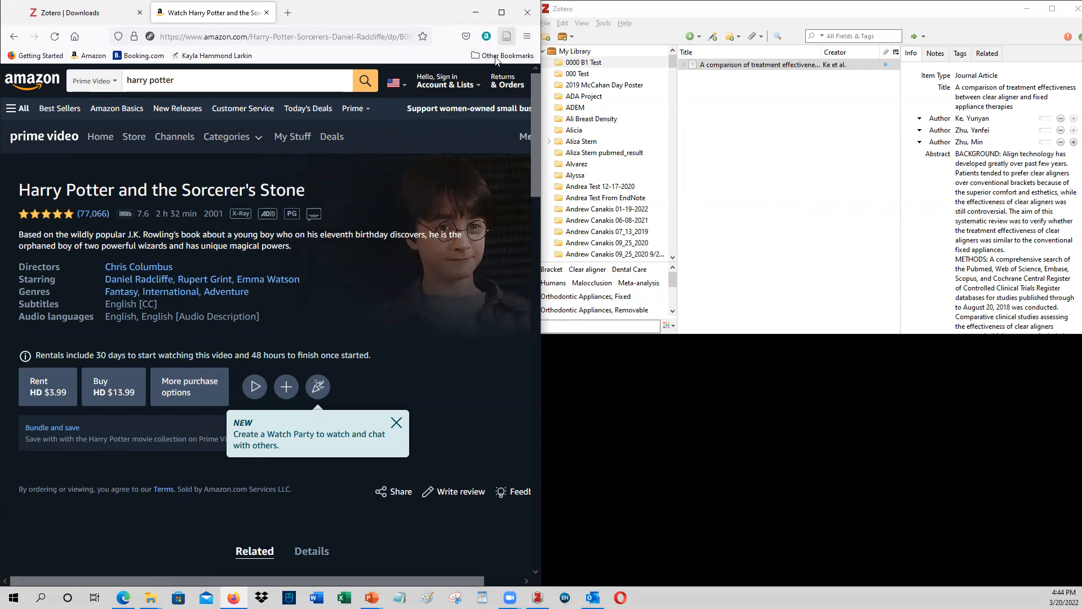
click(14, 36)
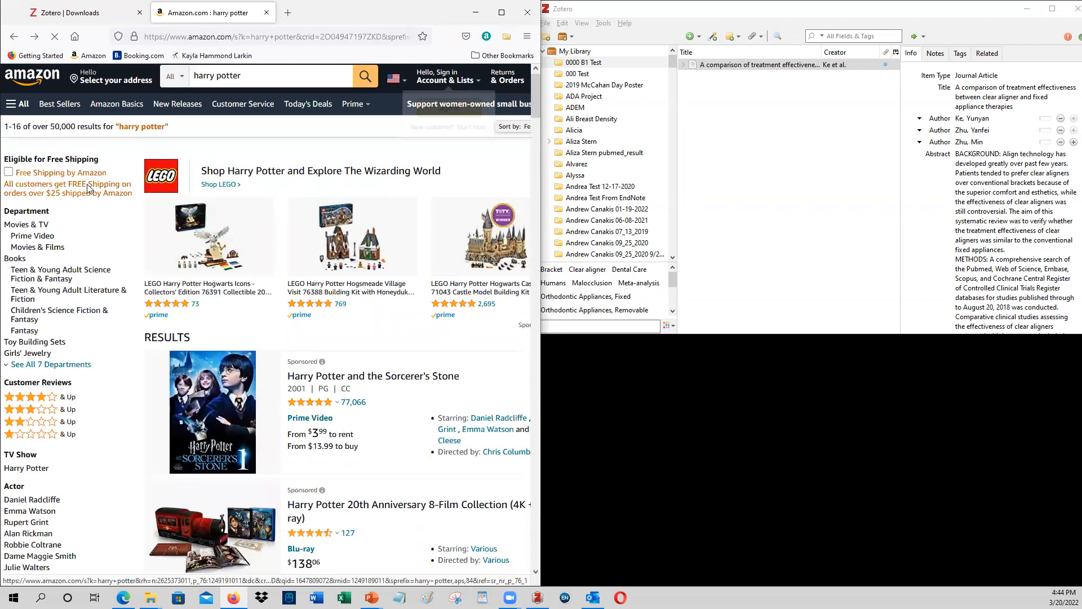
Step: Find the Harry Potter Paperback Box Set (Books 1-7) in the Amazon results and open its product page
scroll(88, 188, down, 5)
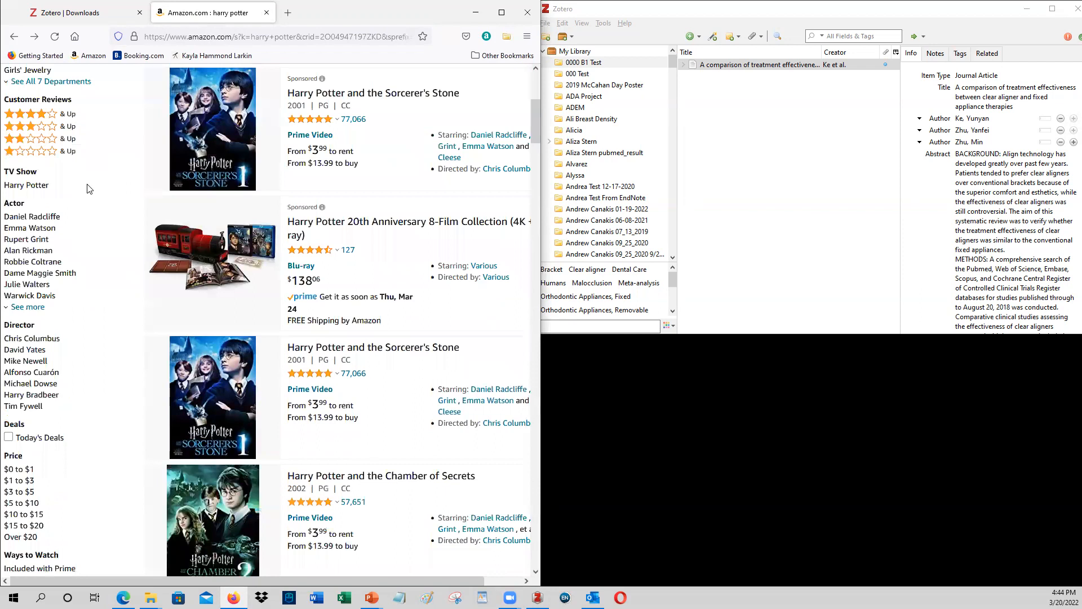
scroll(88, 188, down, 7)
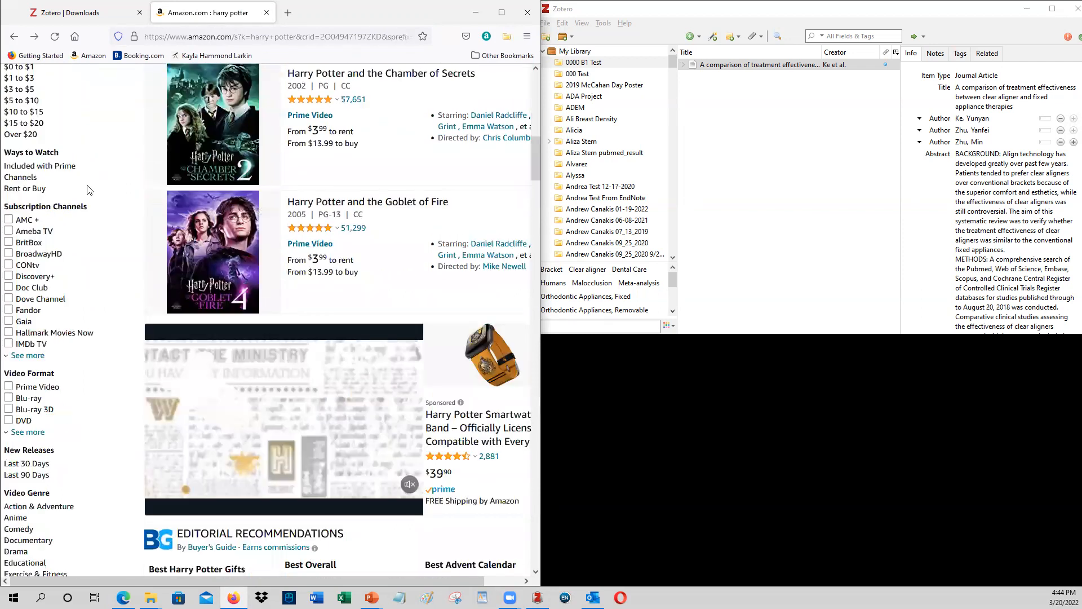
scroll(87, 188, down, 1)
scroll(87, 188, down, 14)
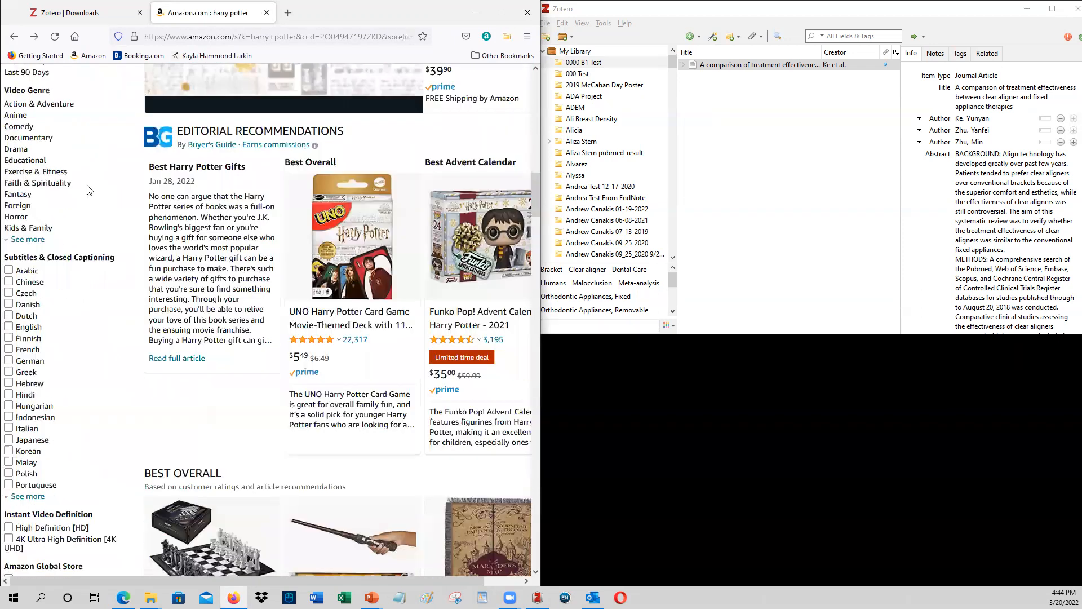
scroll(89, 189, down, 7)
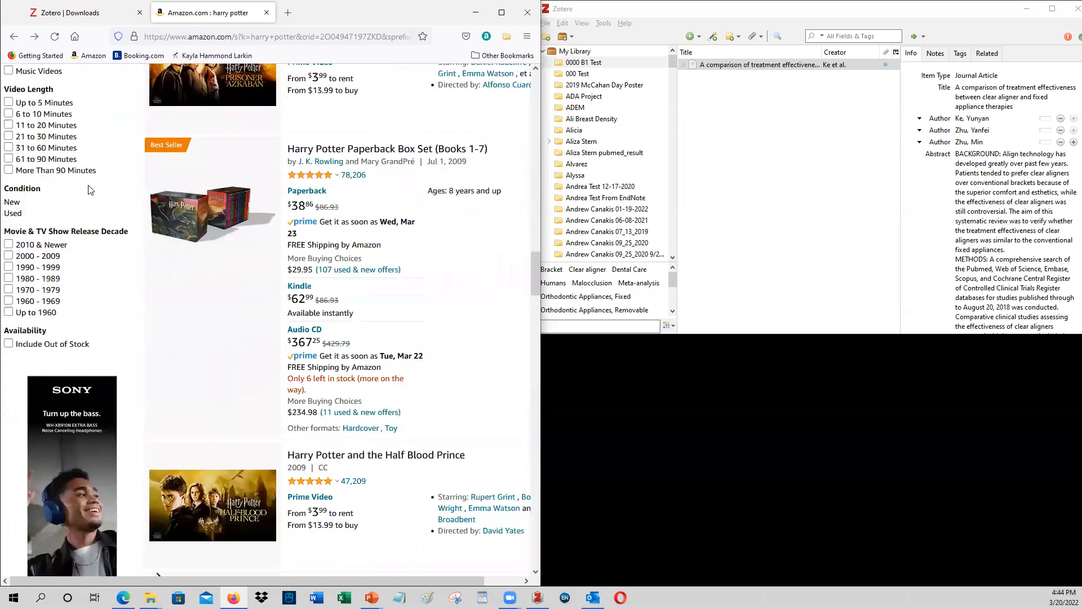
click(202, 211)
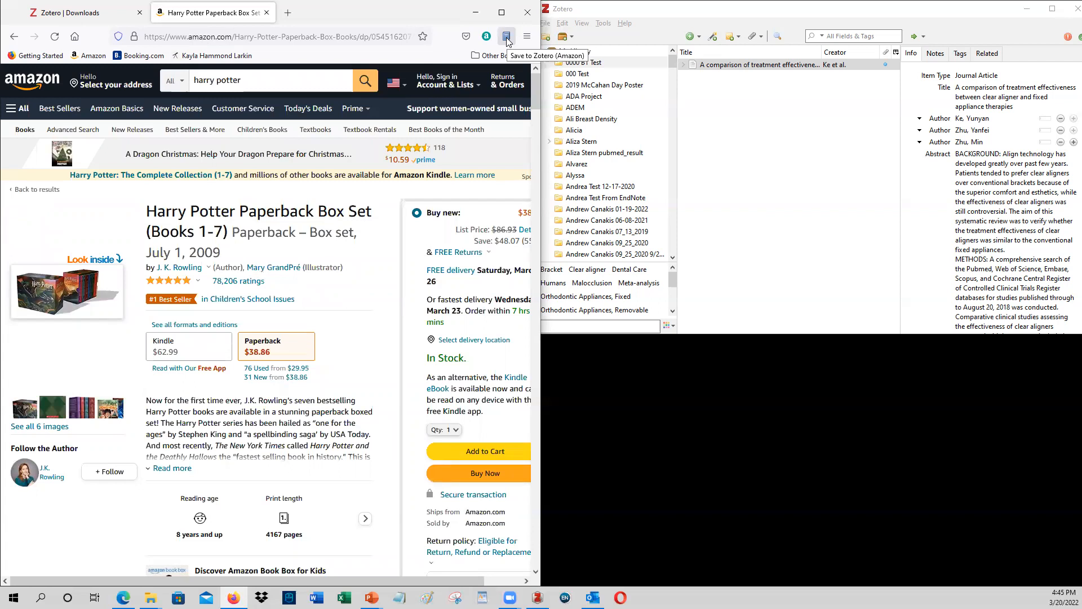
Step: Save the box set to the 0000 B1 Test collection with the Zotero Connector and check its contributor field in Zotero
click(506, 39)
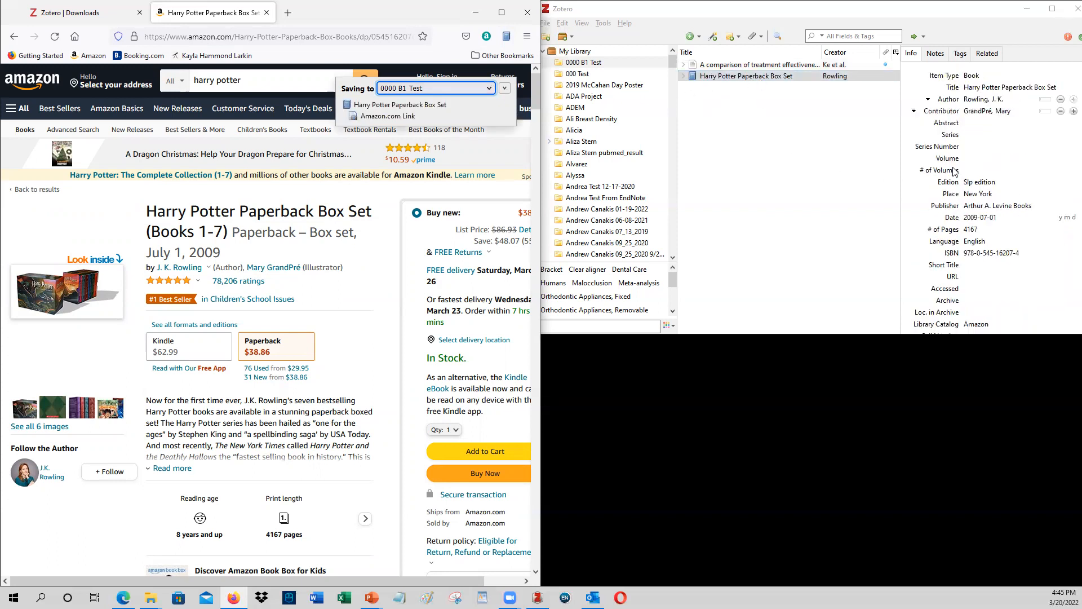
click(1002, 113)
click(989, 112)
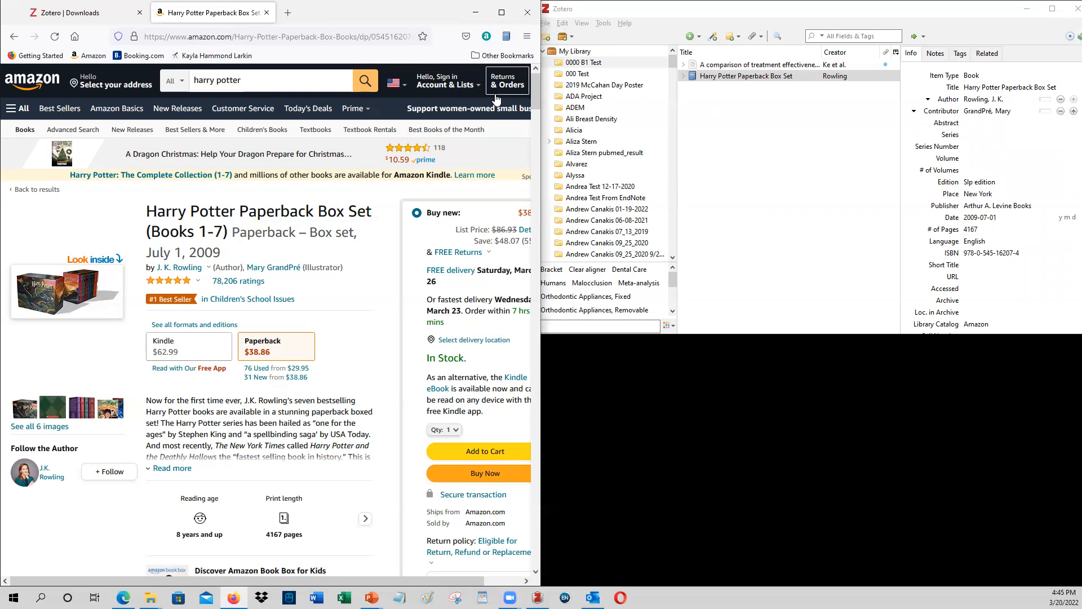
Step: Open cdc.gov in a new Firefox tab and save the page to Zotero
click(288, 13)
text(c)
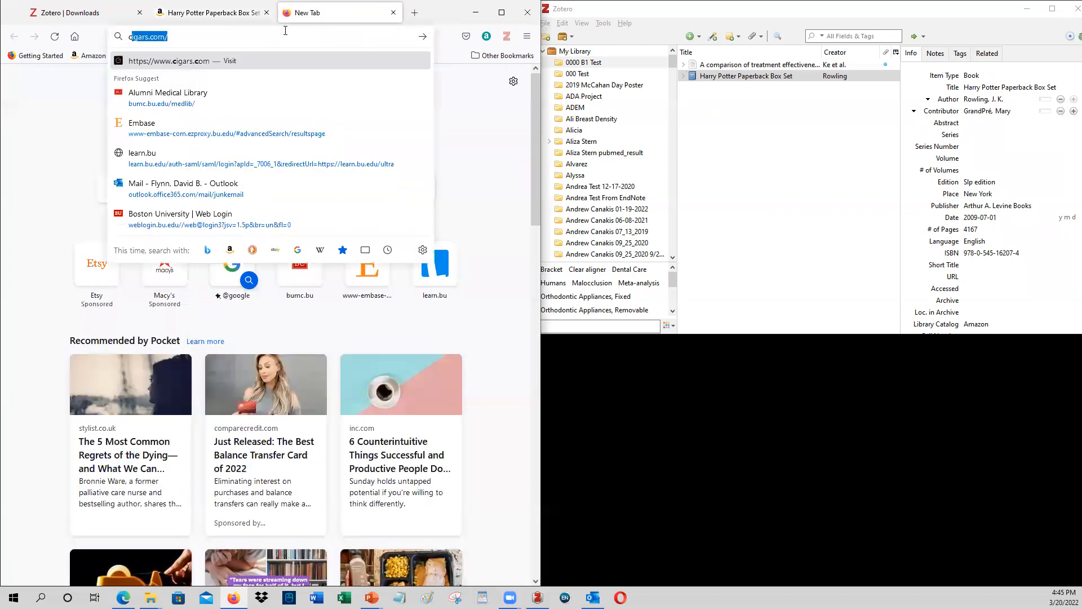
text(dc.gov)
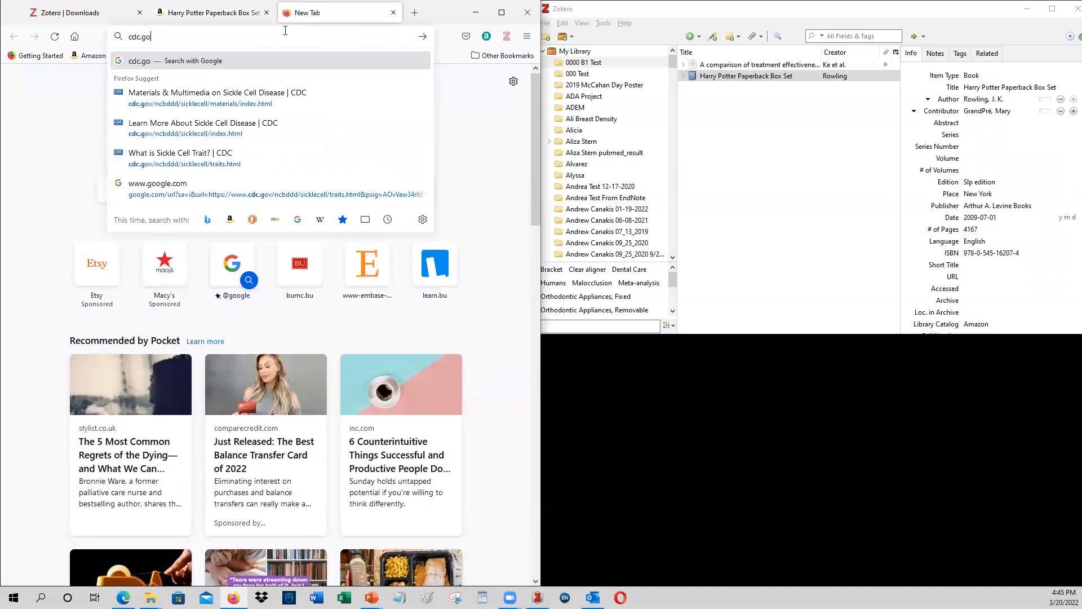
key(Return)
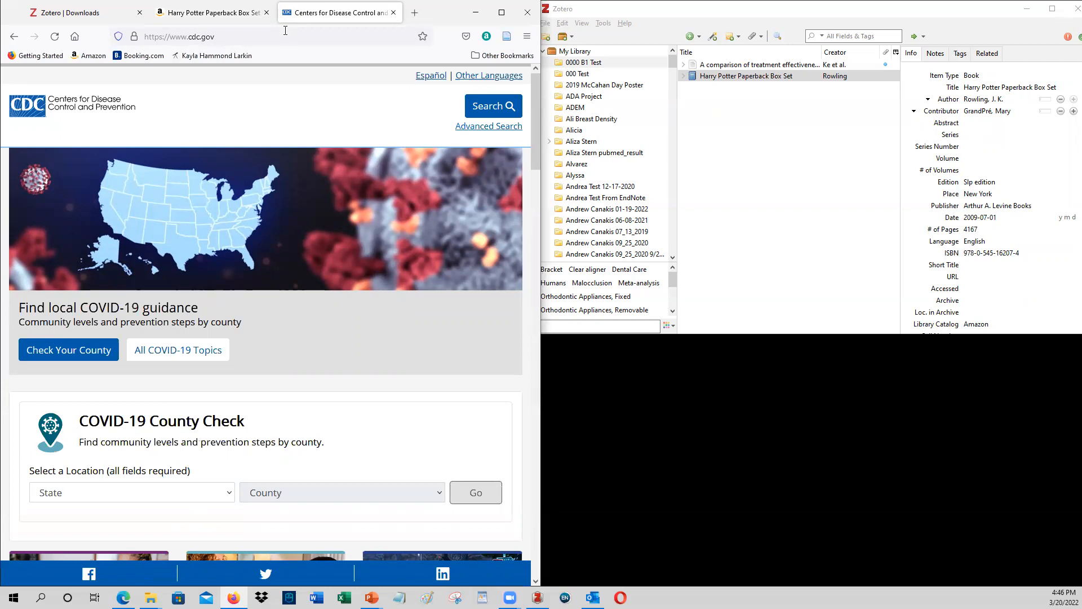
click(507, 38)
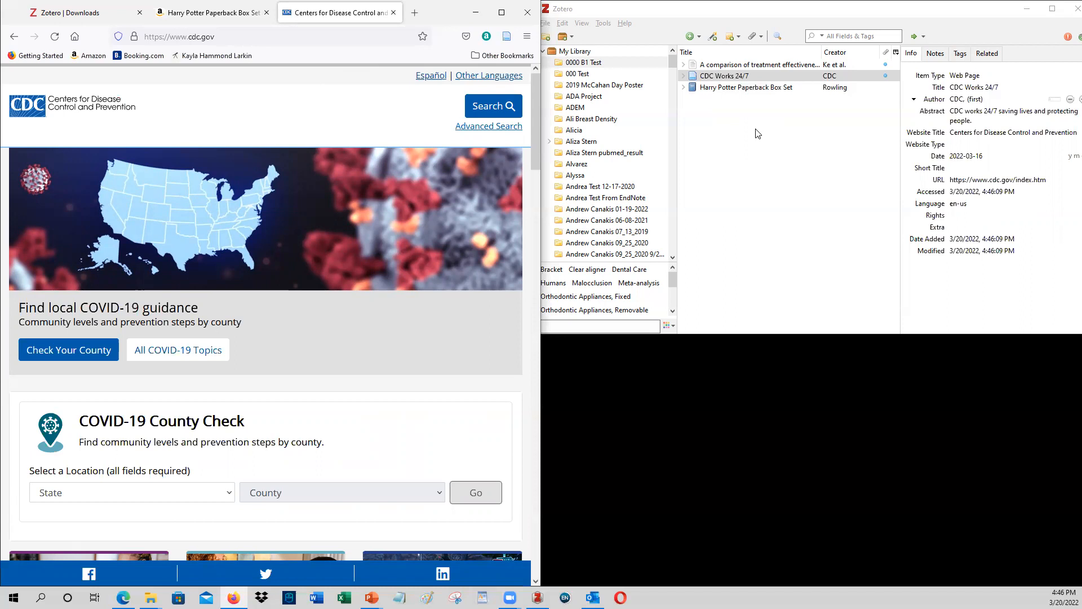
Step: Examine the title, abstract and URL of the saved CDC web page entry in Zotero
click(969, 87)
click(970, 111)
click(987, 89)
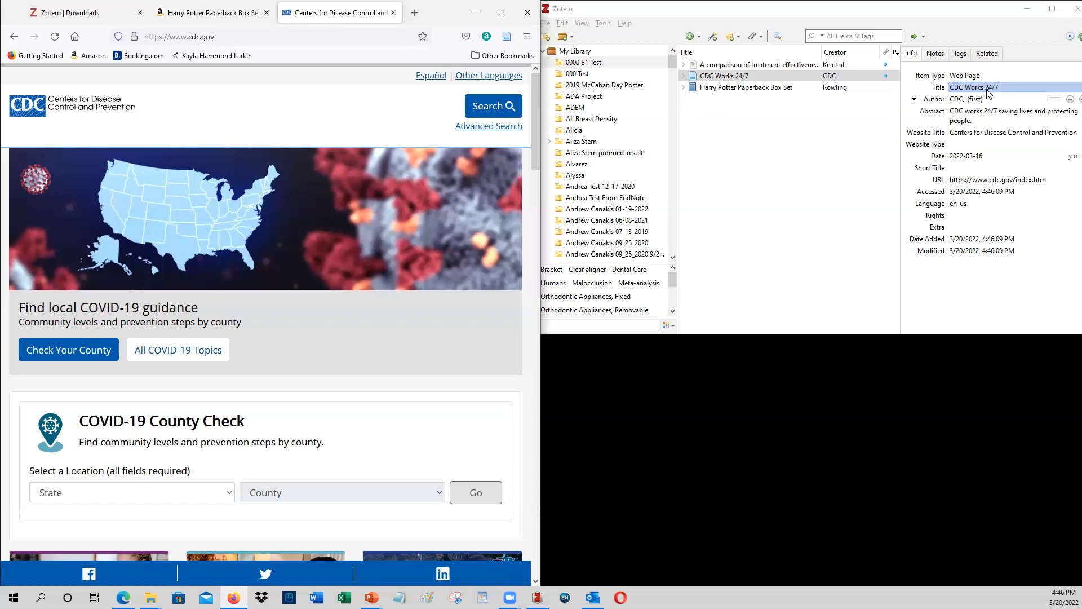
click(1023, 182)
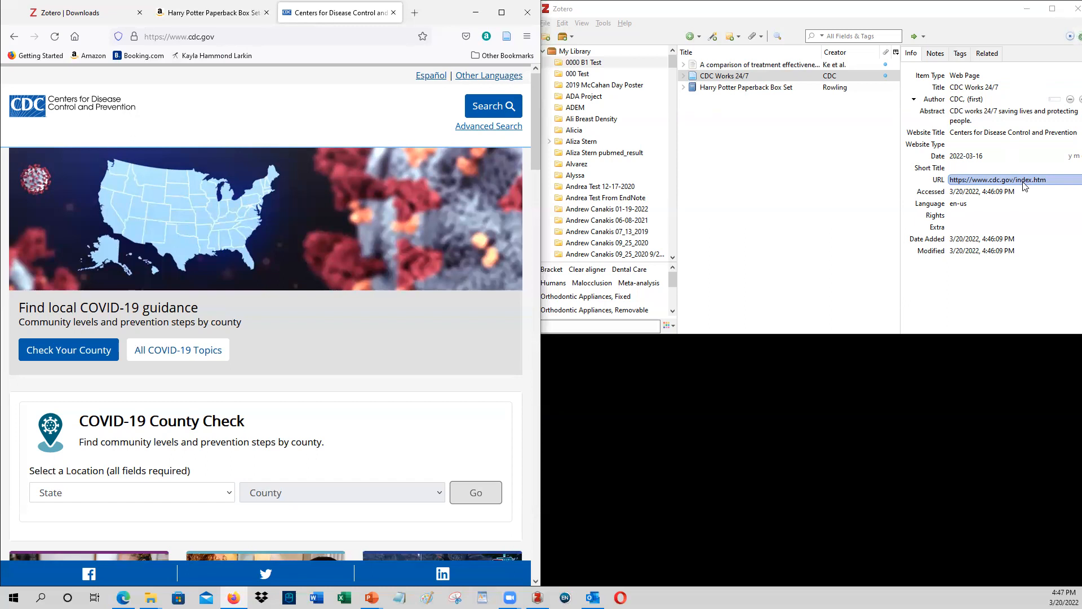
click(335, 31)
key(BackSpace)
text(ny)
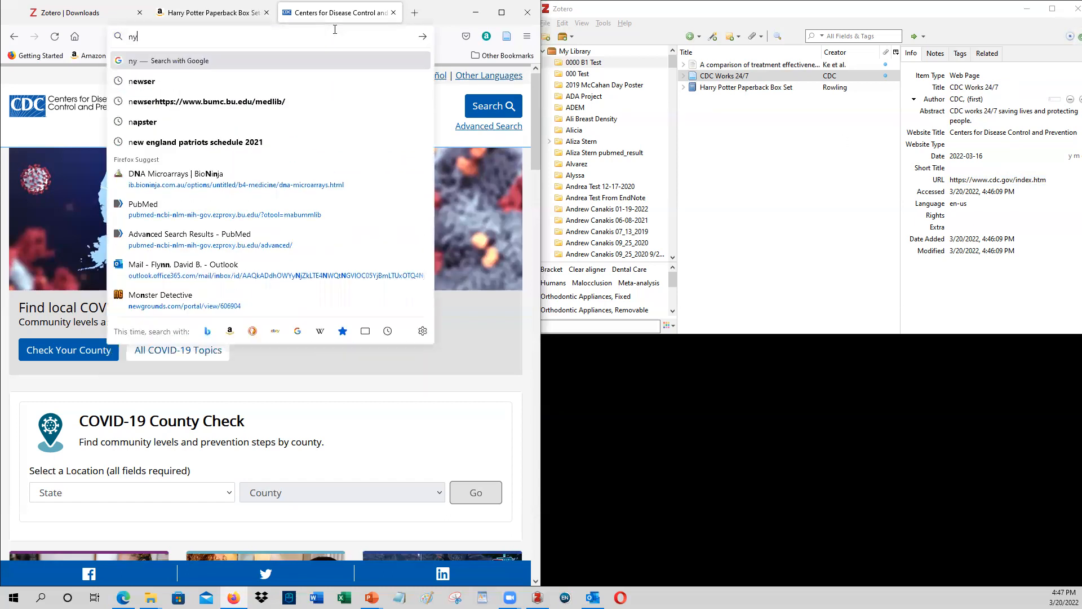
text(imes)
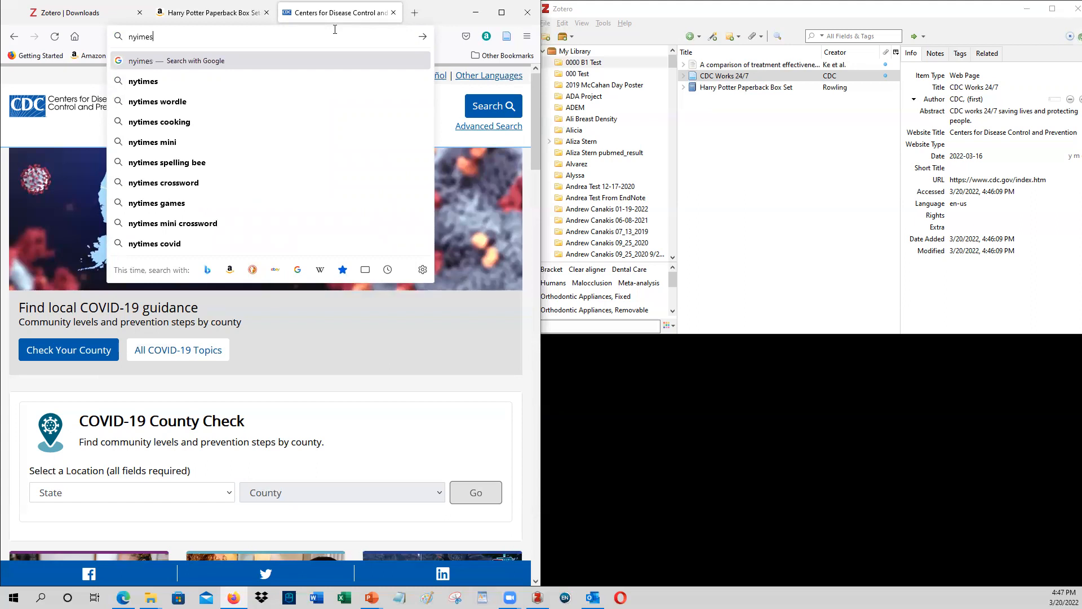
text(.com)
key(Return)
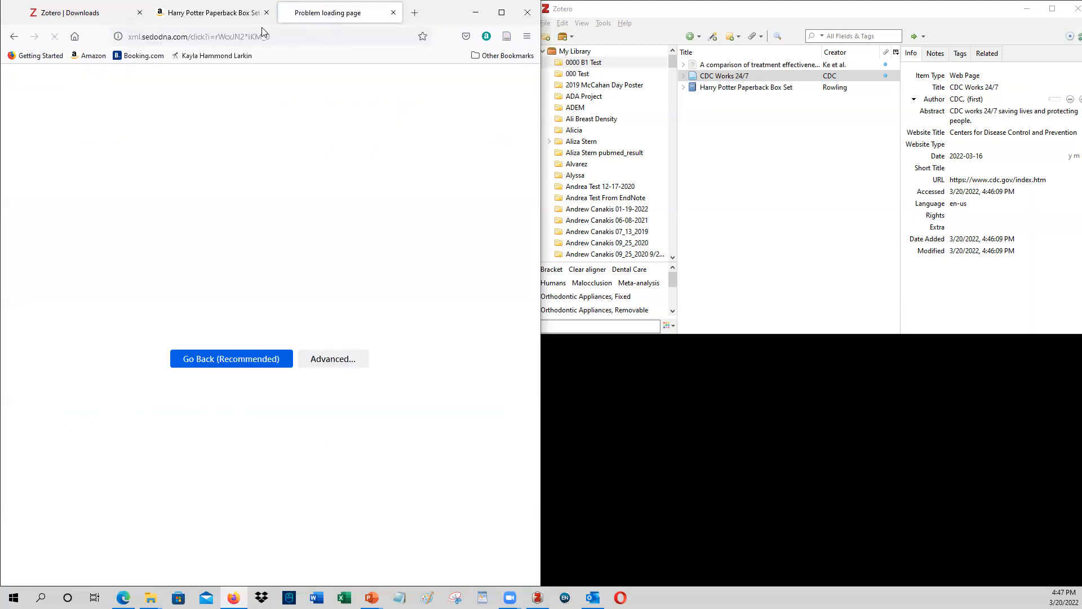
Step: Go to nytimes.com in the current Firefox tab
click(275, 33)
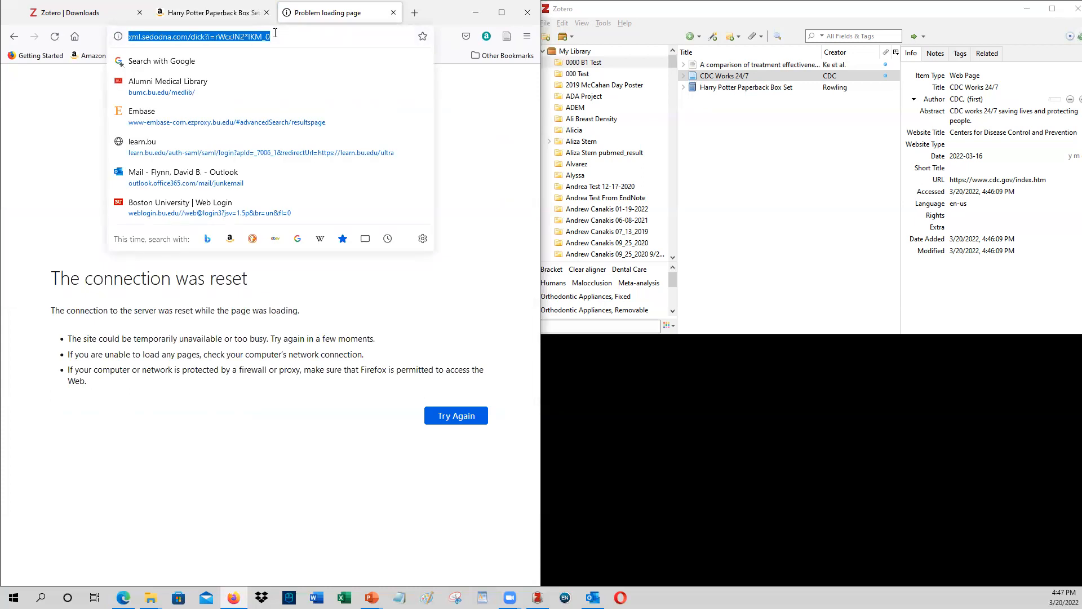
key(BackSpace)
text(nyties)
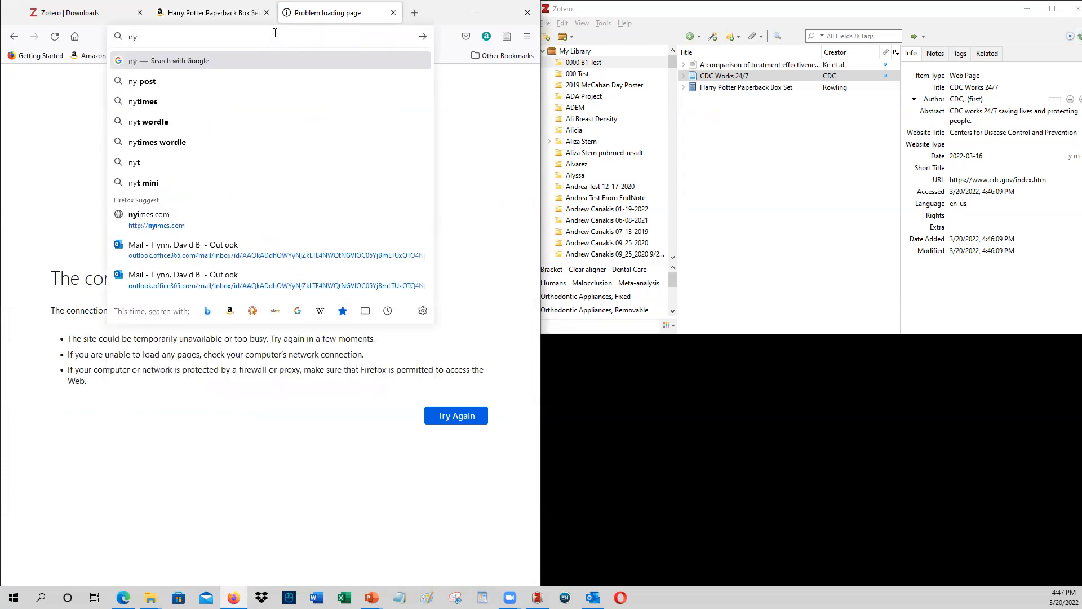
key(BackSpace)
key(BackSpace)
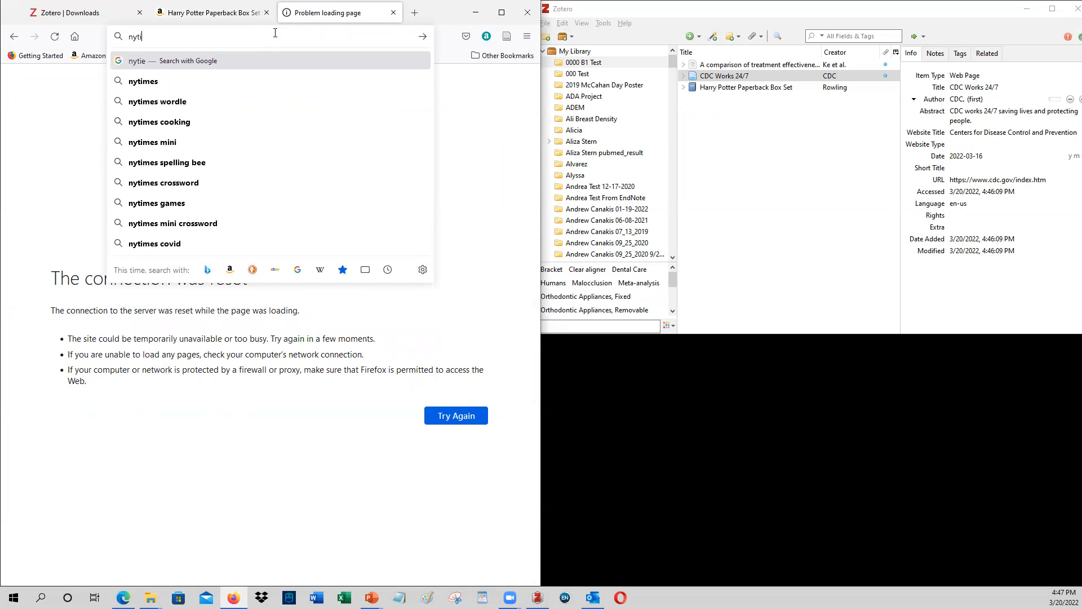
text(mes.com)
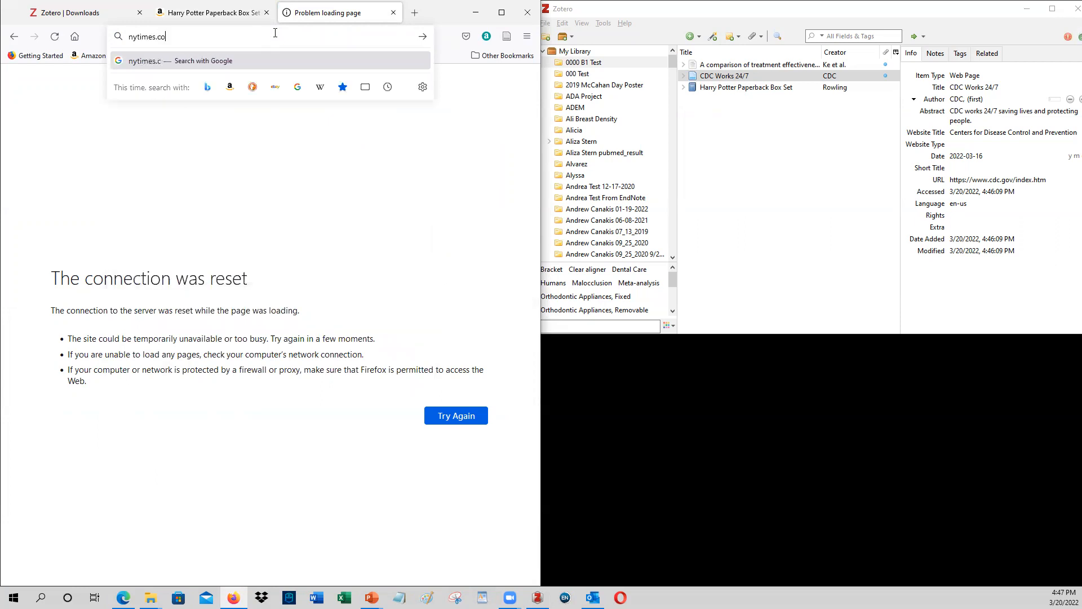
key(Return)
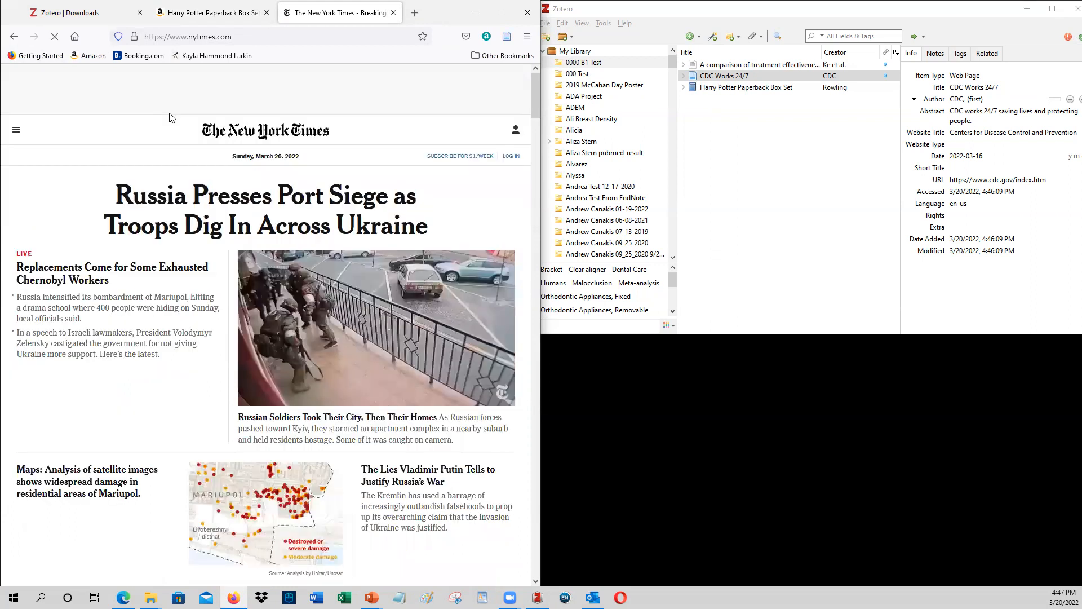
Step: Open the article "Ukraine War Threatens to Cause a Global Food Crisis" and save it to the 0000 B1 Test collection
scroll(169, 113, down, 3)
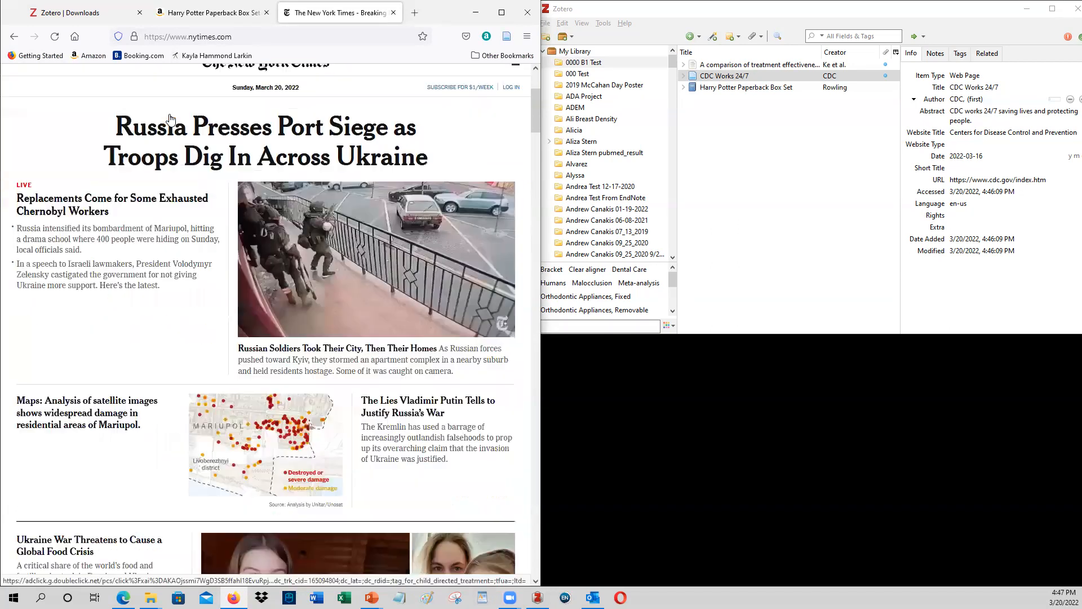
scroll(170, 119, down, 5)
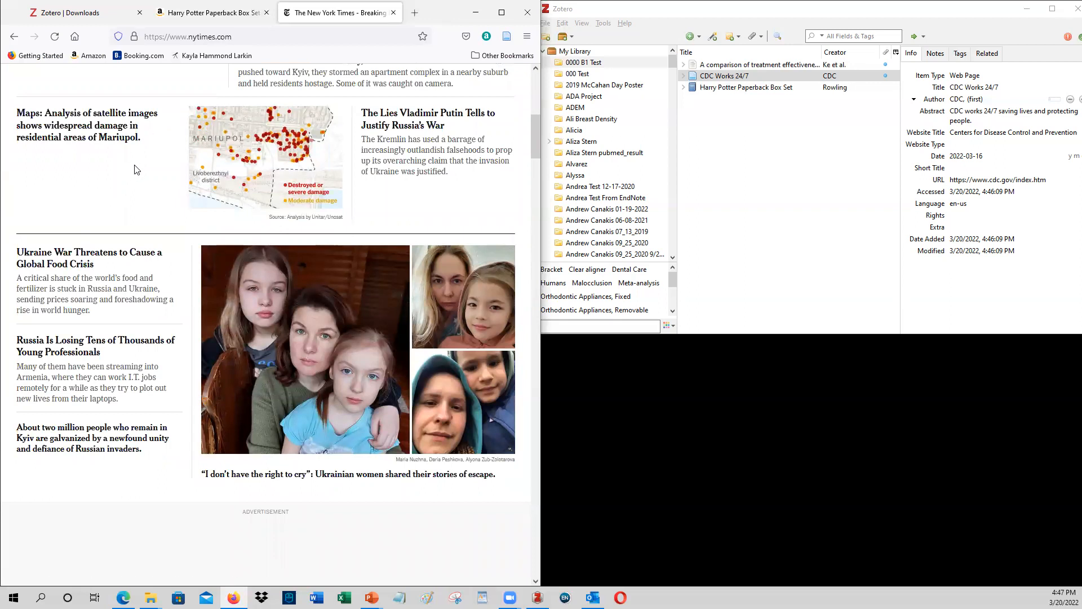
click(86, 253)
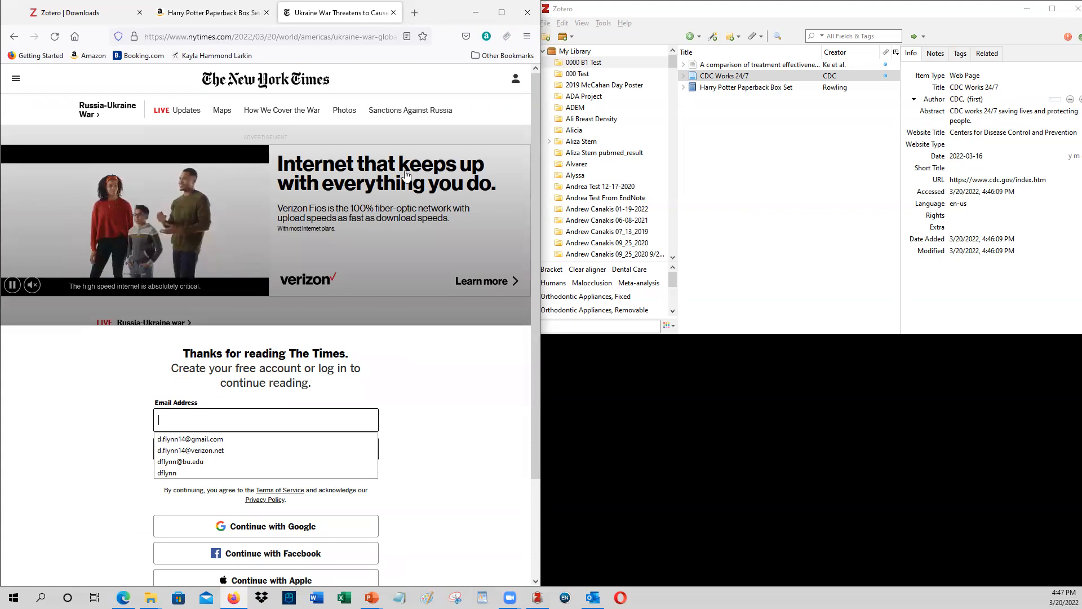
click(508, 40)
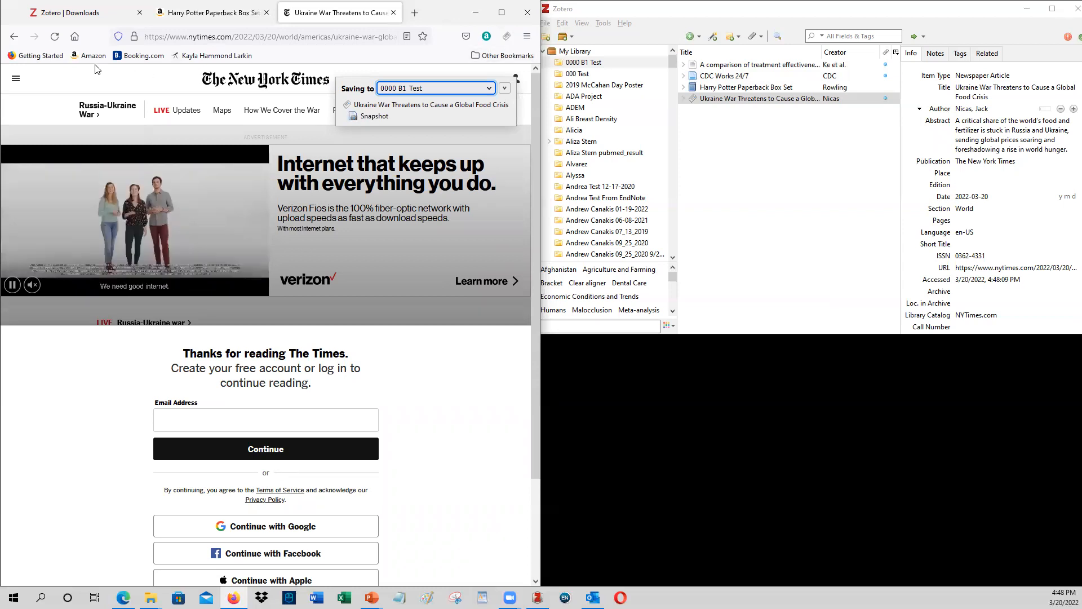
Step: Open the Alumni Medical Library home page in Firefox and save it to the 0000 B1 Test collection
click(79, 40)
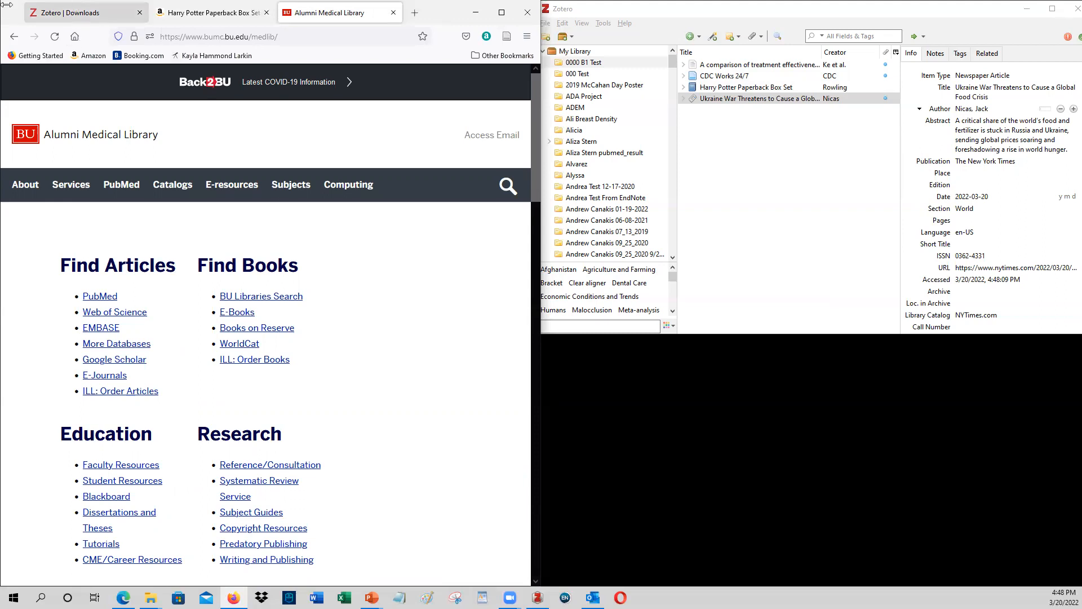
click(509, 39)
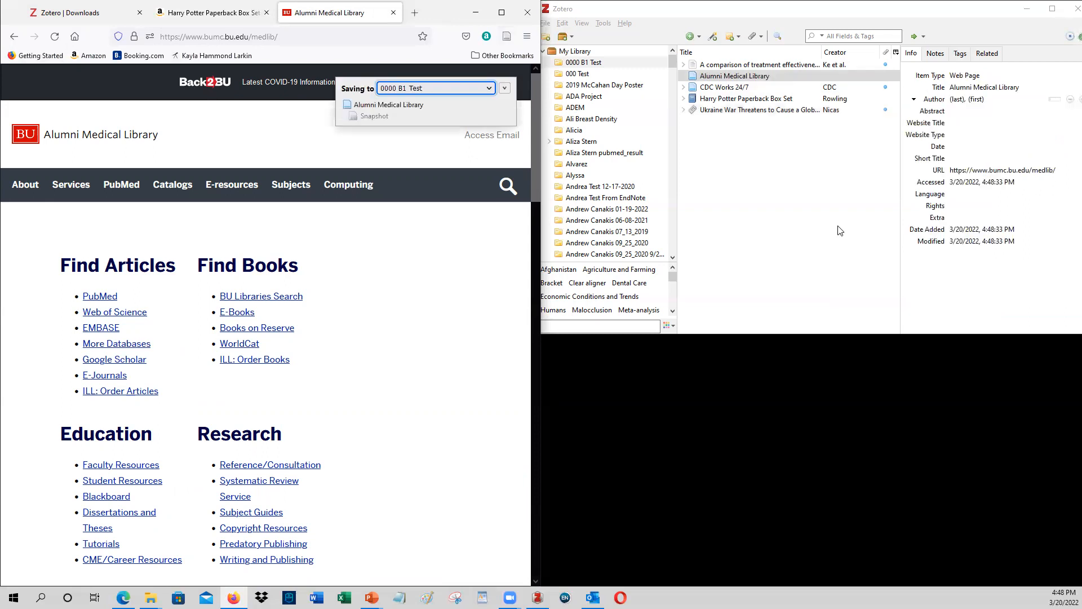
Step: Examine the author, accessed and date added fields of the saved Alumni Medical Library entry in Zotero
click(792, 80)
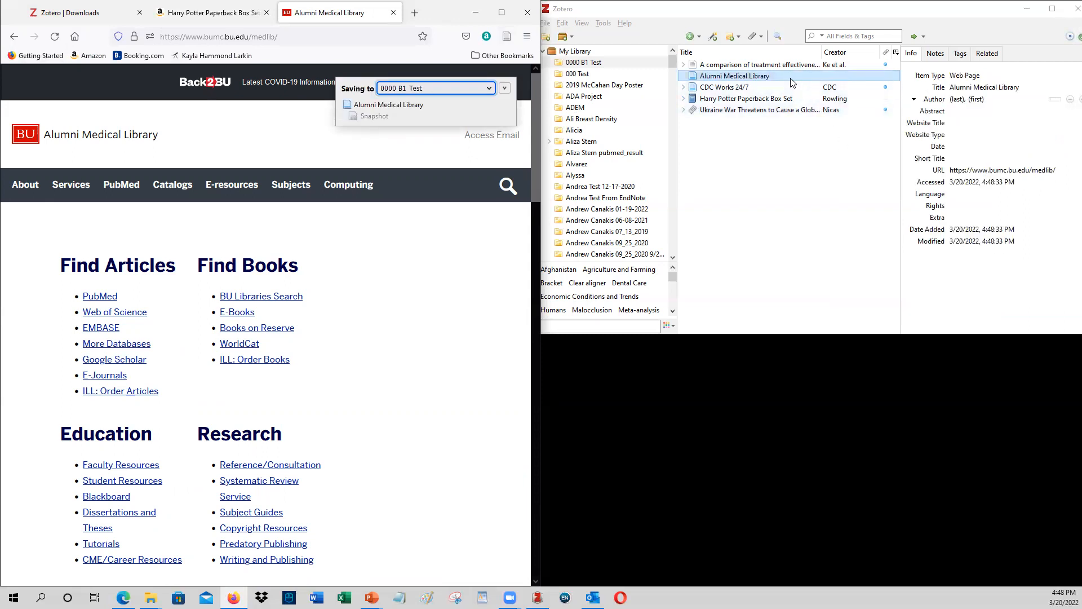
click(980, 103)
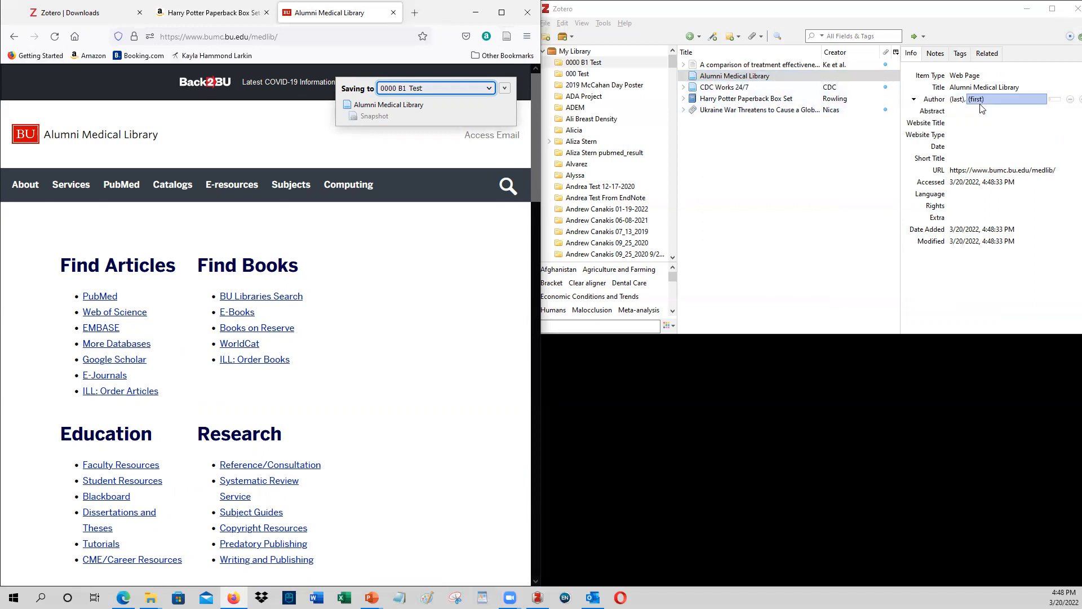
click(992, 183)
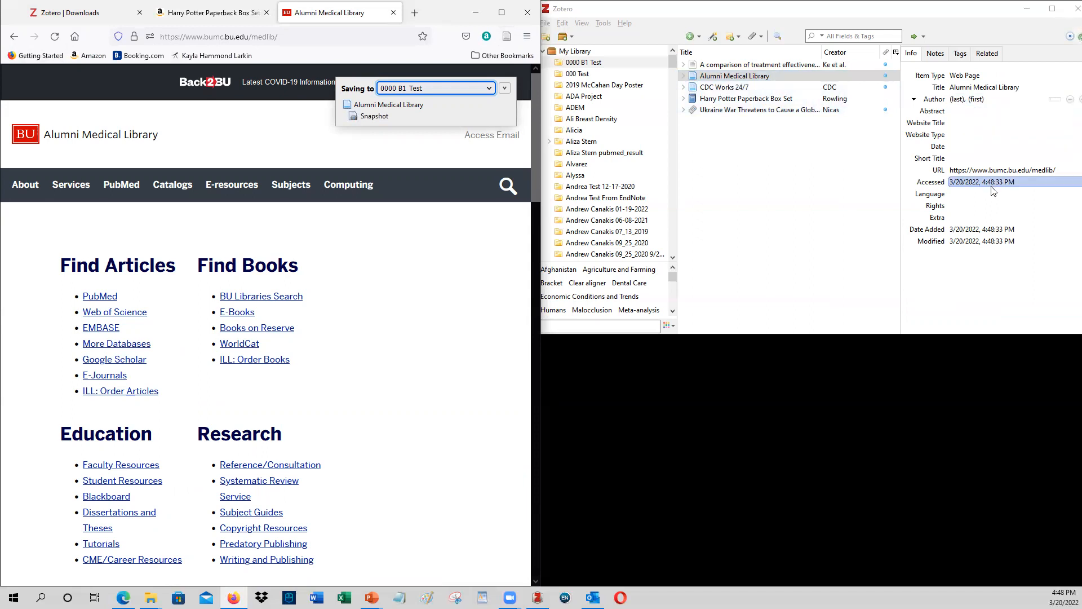
click(993, 232)
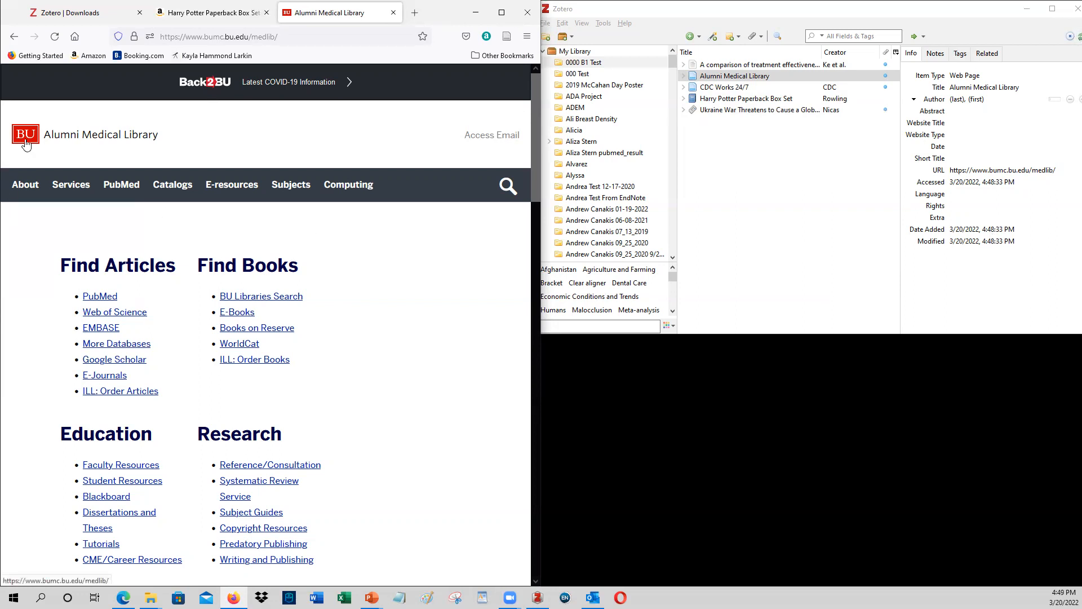
click(985, 99)
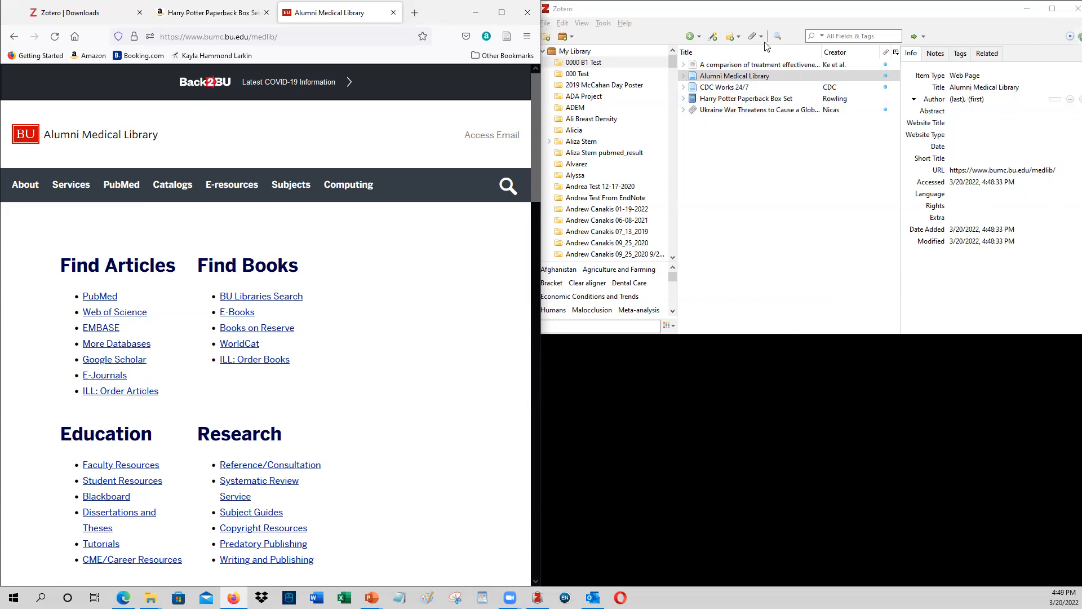
Step: Return to the Amazon page in Firefox and manually add a blank Interview item to Zotero's 0000 B1 Test collection
click(195, 10)
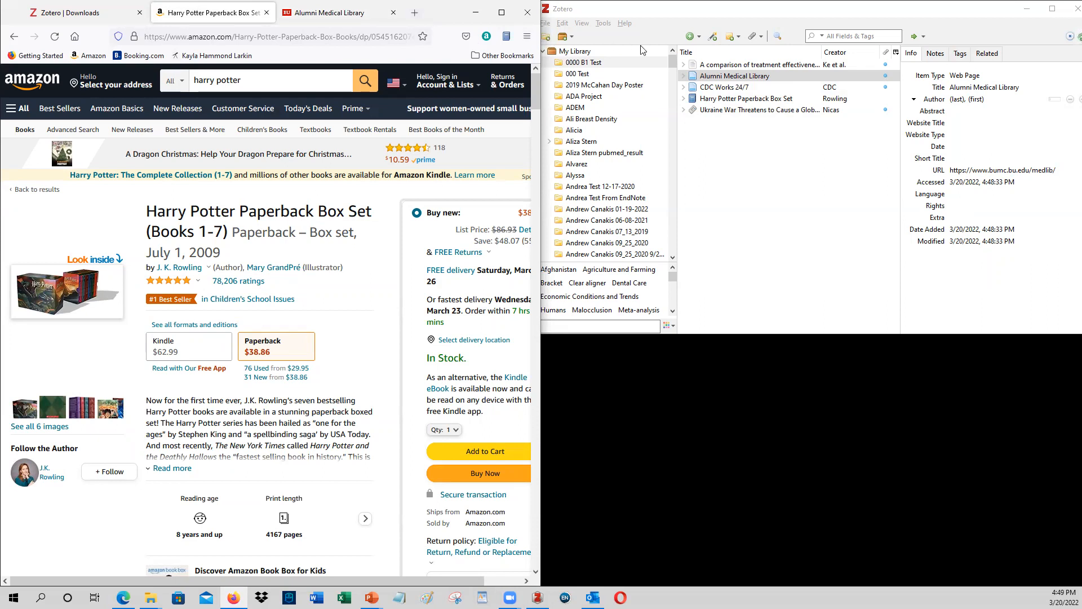
click(691, 37)
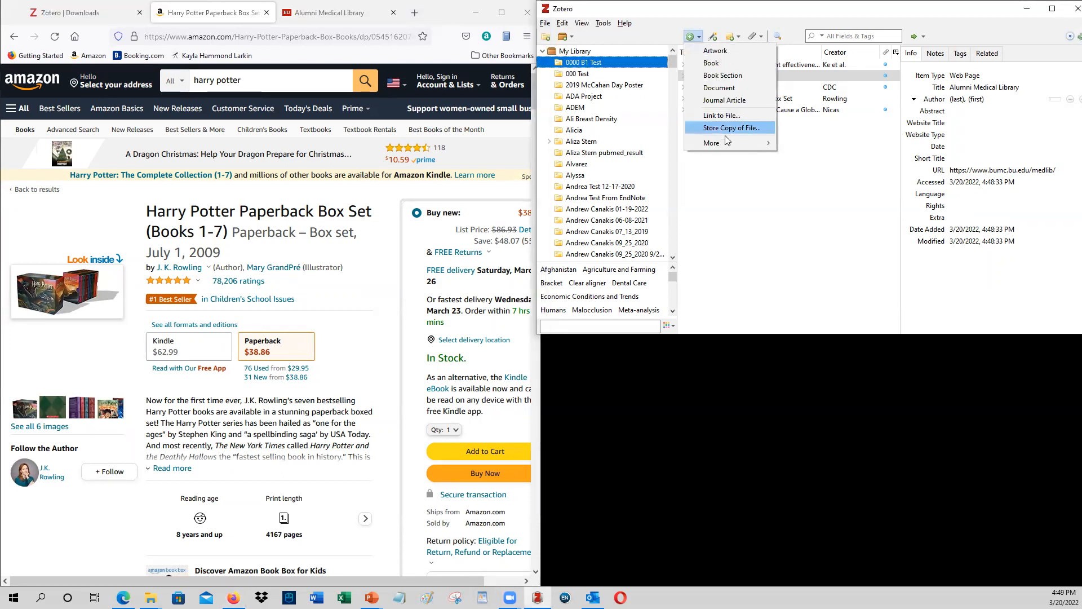
mouse_move(732, 147)
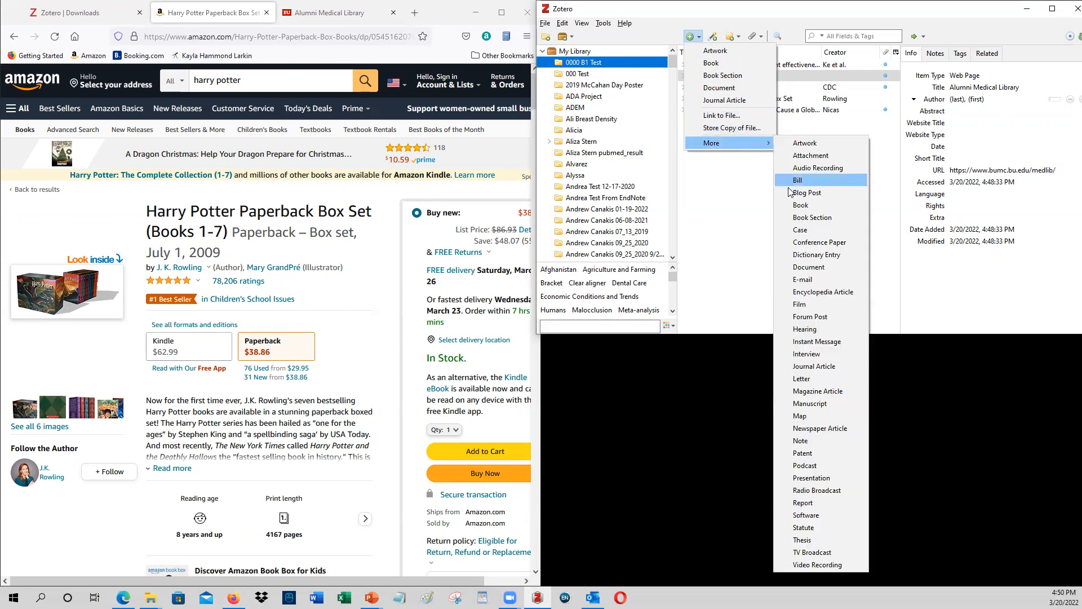
click(804, 354)
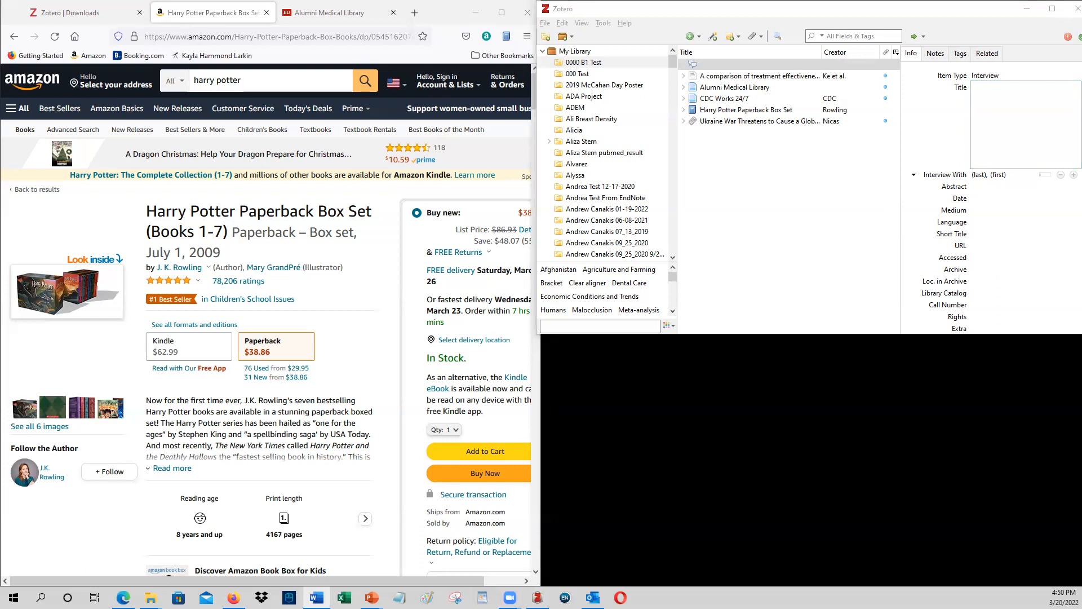
Step: Switch to the blank Word document and arrange it side by side with Zotero, Word on the left half
drag(0, 97, 560, 98)
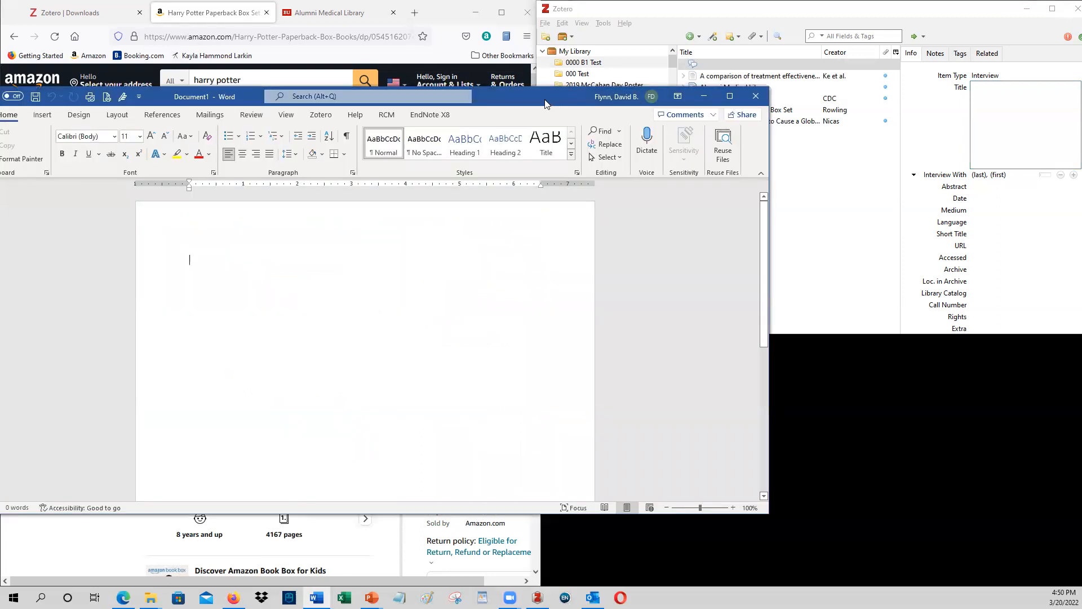
key(super+Left)
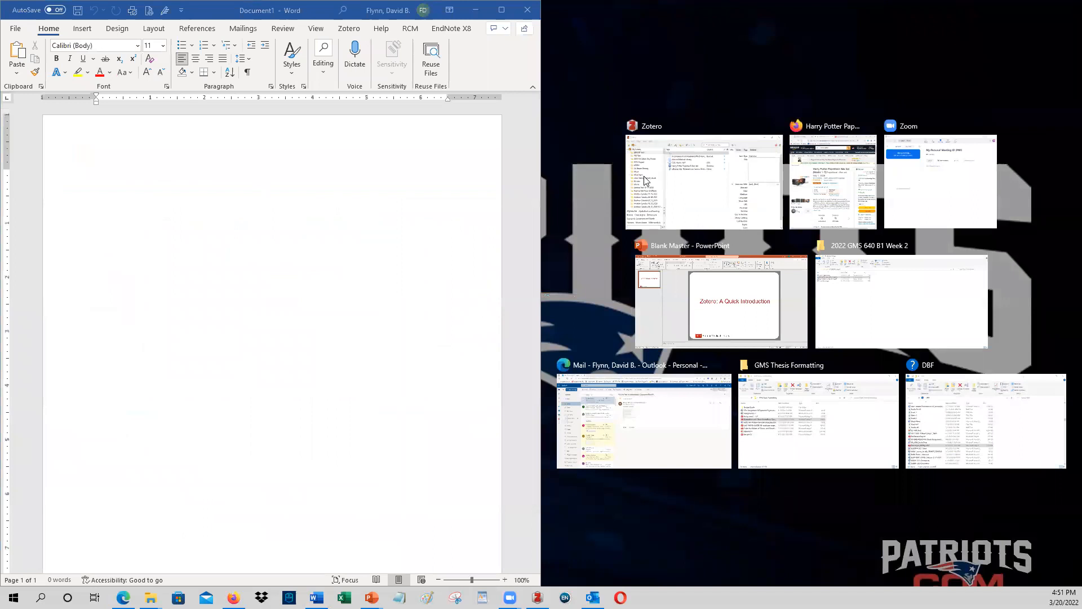
click(717, 176)
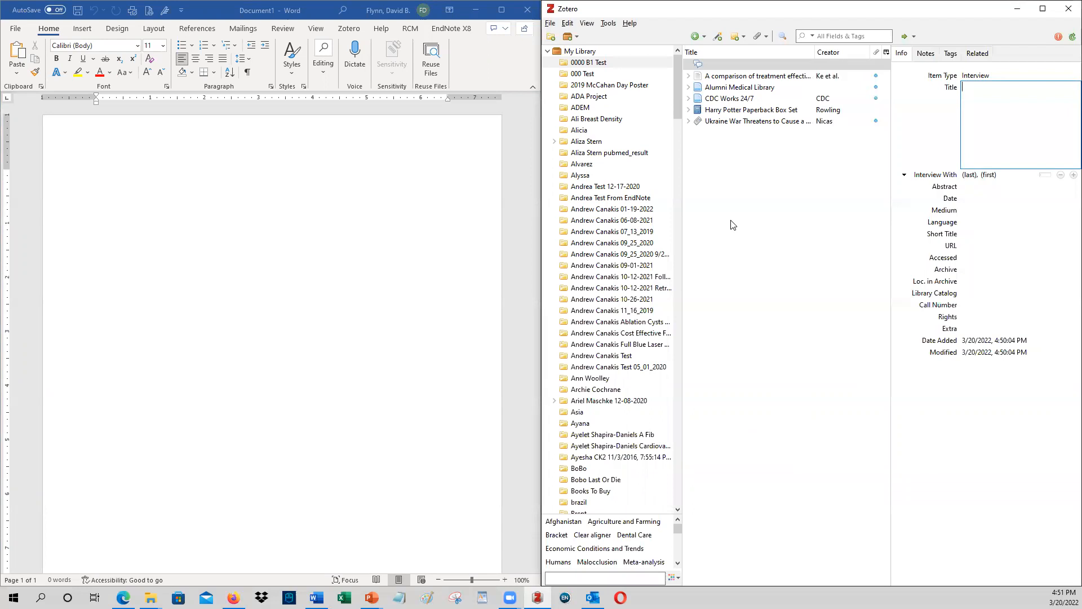
Step: Show the Zotero citation tools in Word and enter a line of placeholder text in the document
click(365, 31)
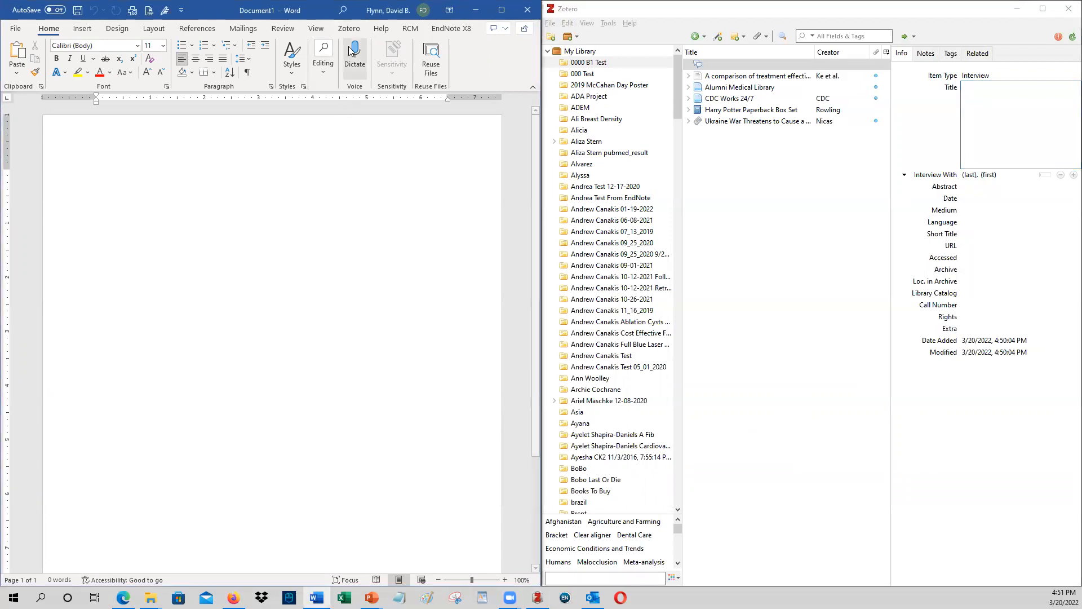
click(356, 29)
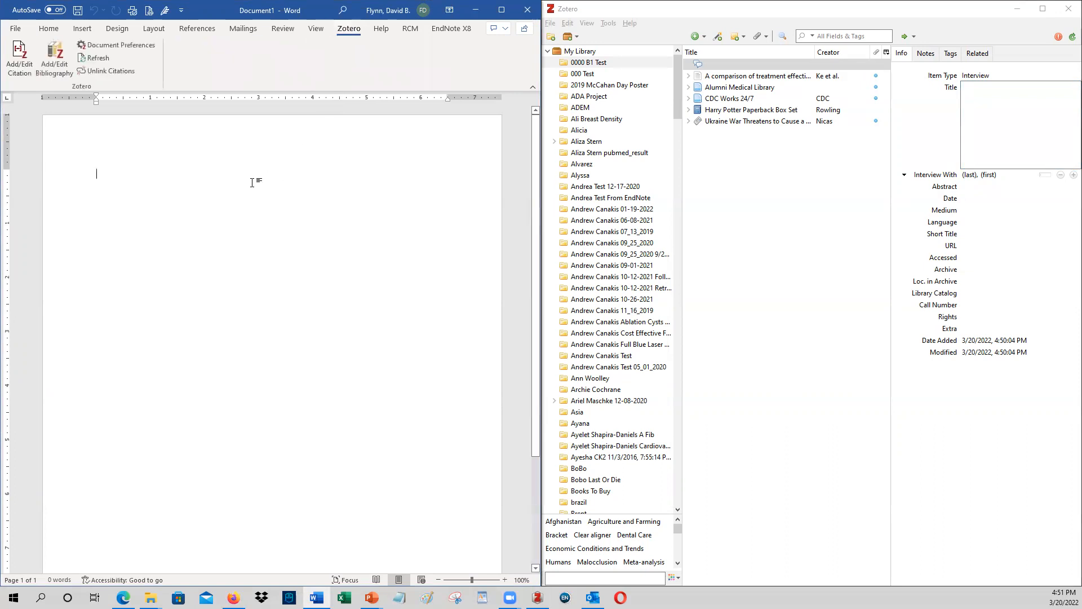
text(dddfdfjdkfjdkjfdkf)
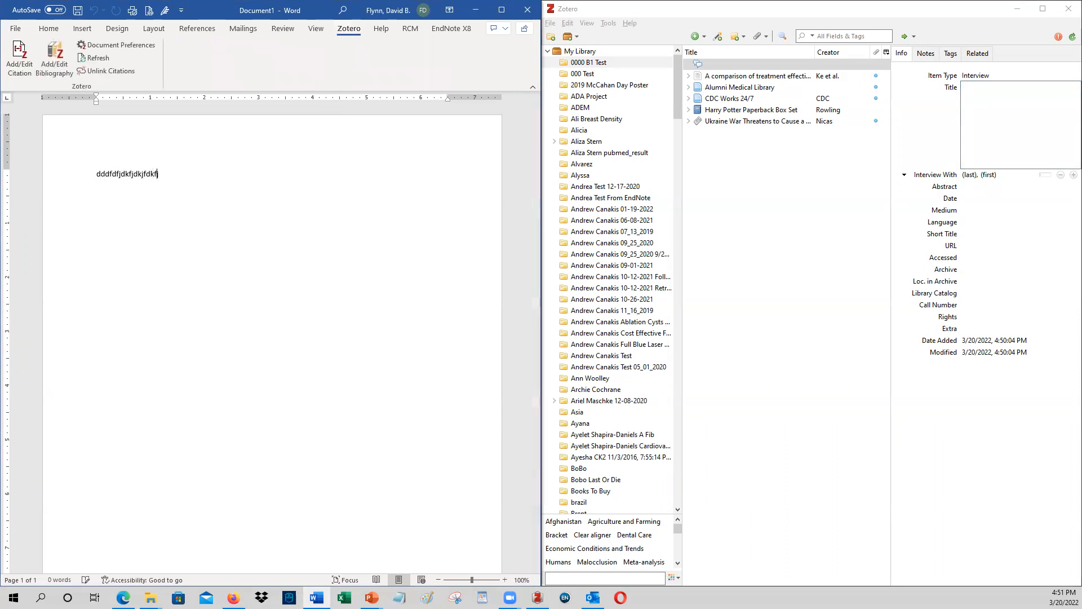
text(jdkjfdkfjkdfjdkfjdkfjdkfjkdfjdfjdfj)
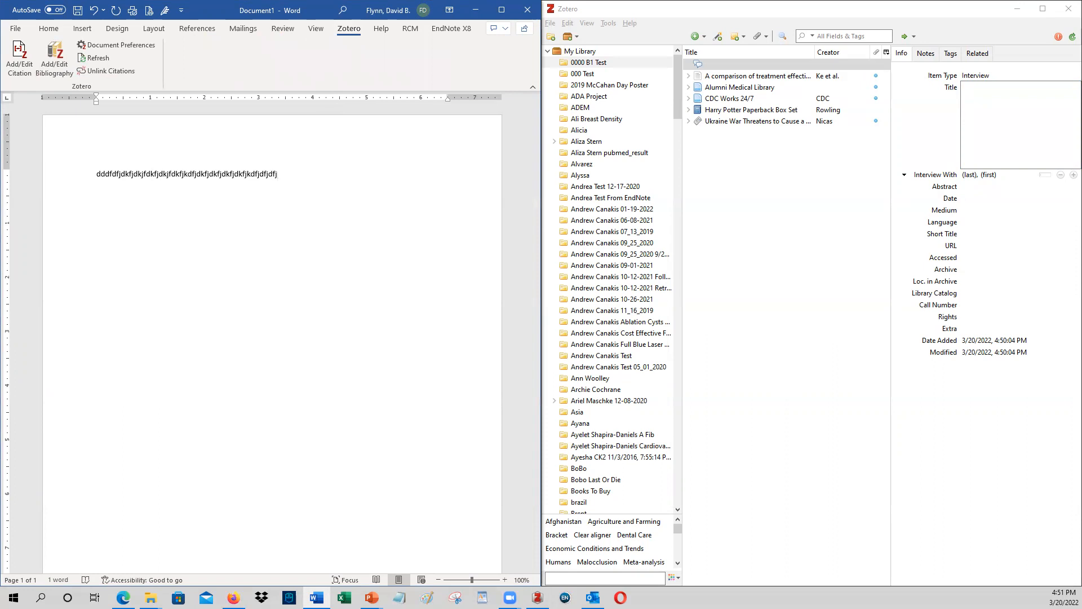
Step: Cite "A comparison of treatment effectiveness between clear ali..." after the placeholder text using the classic citation view and American Psychological Association (APA) 7th edition style
click(19, 56)
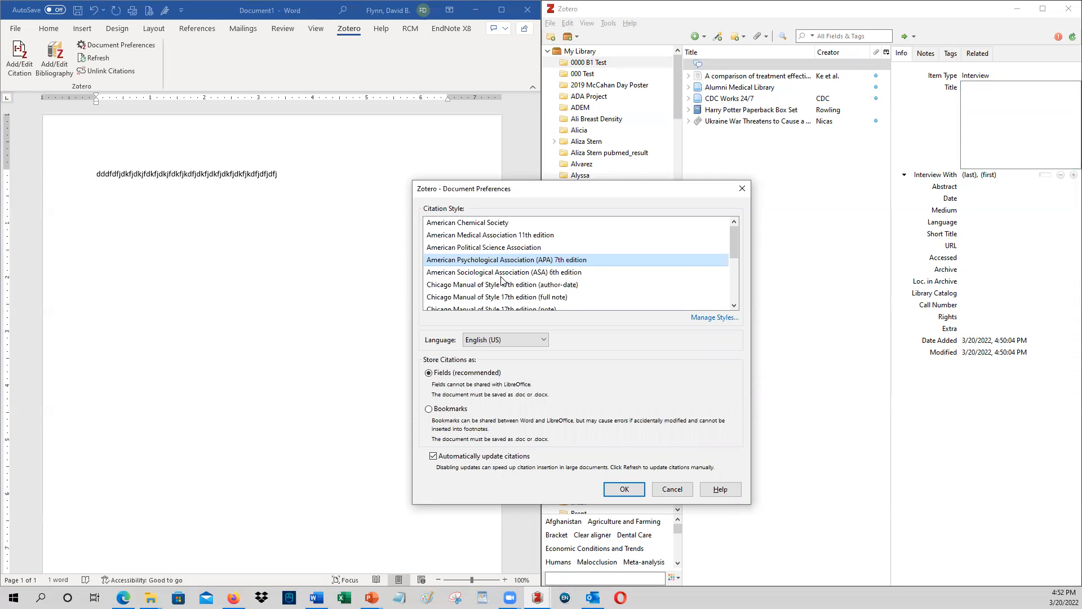
click(620, 488)
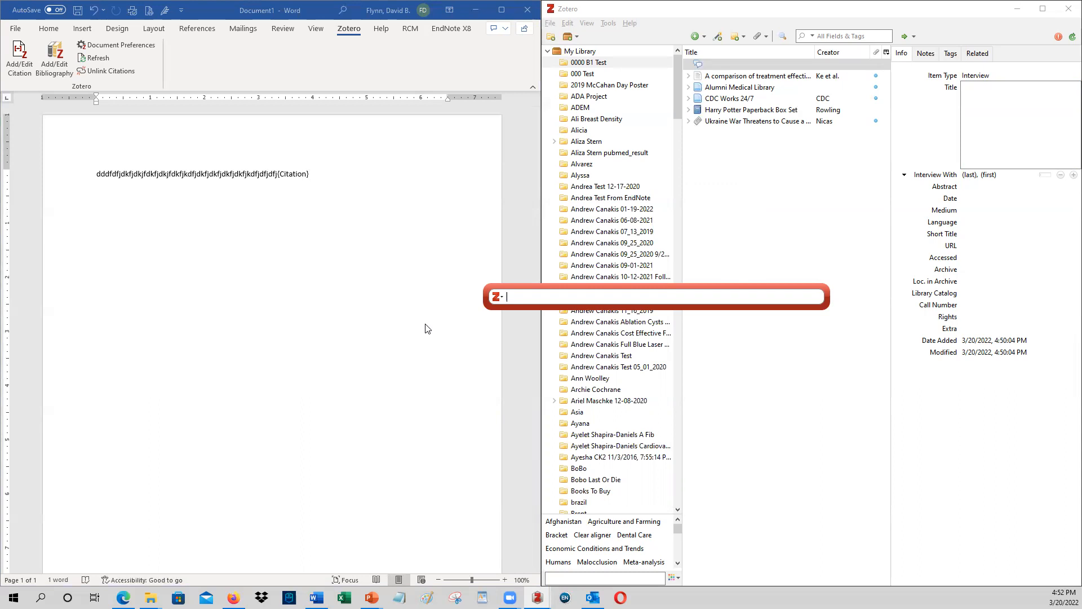
click(503, 298)
click(517, 323)
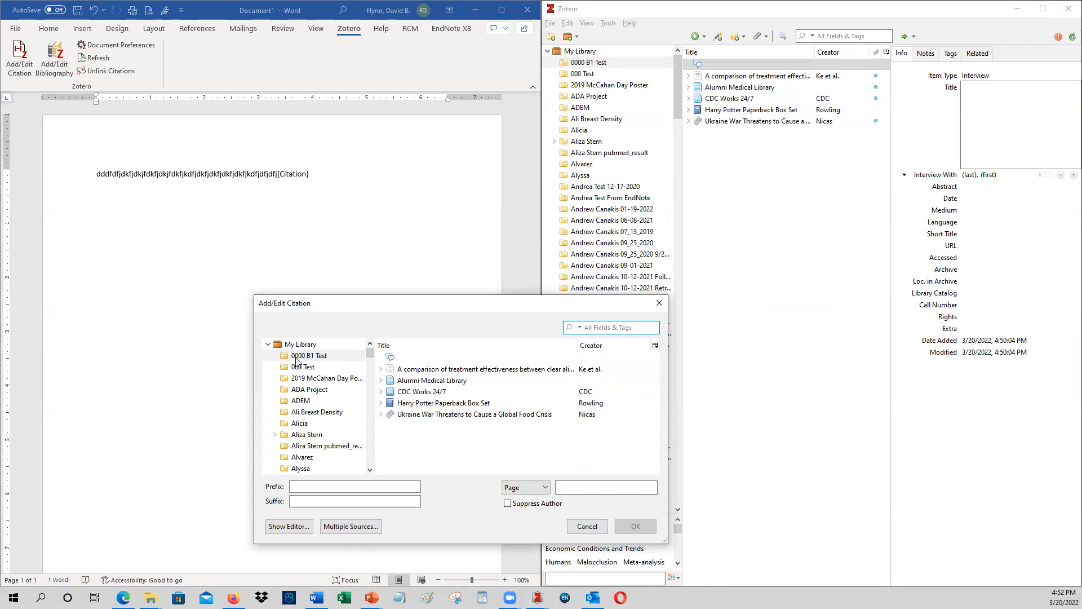
click(486, 380)
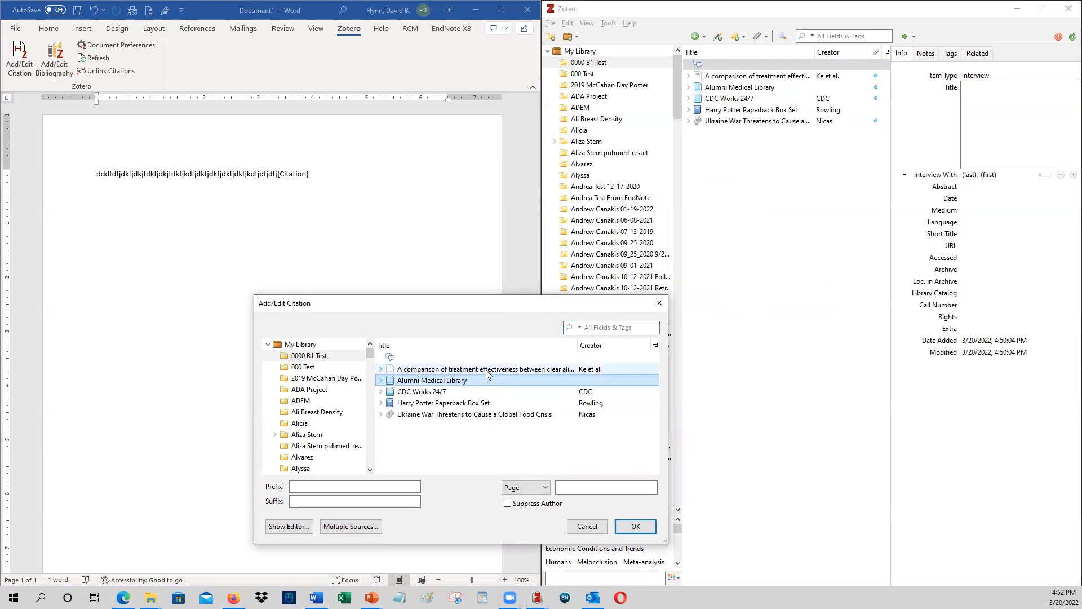
click(488, 370)
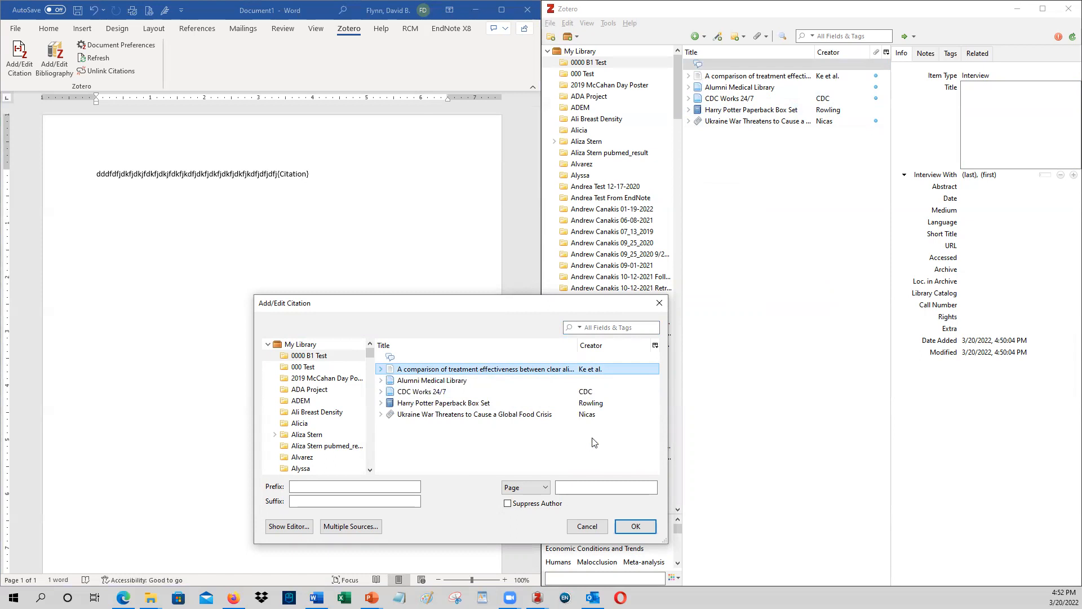
click(631, 525)
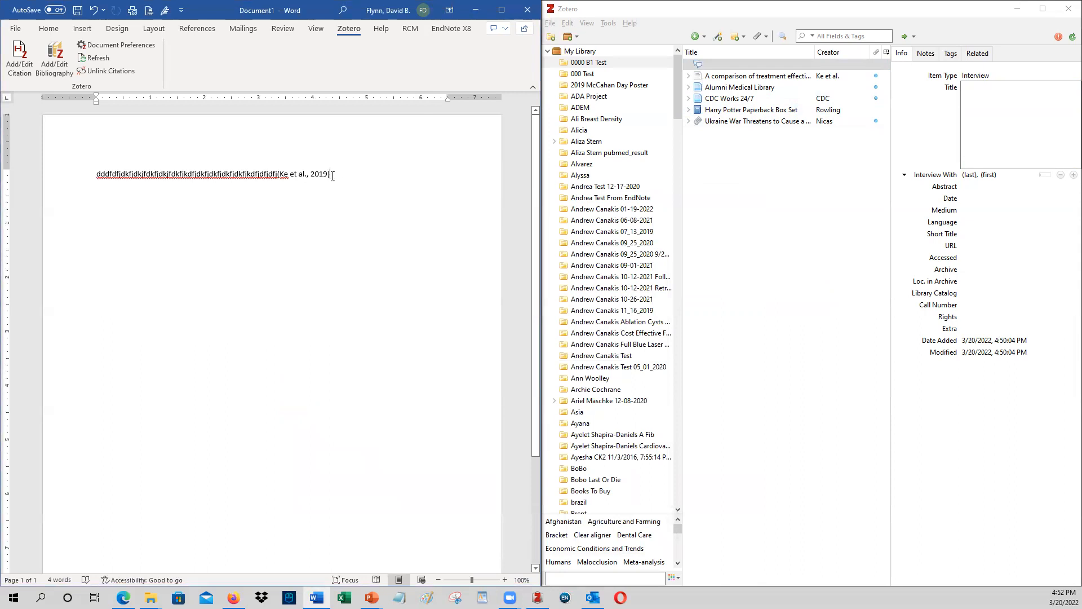
Step: Enter a second line of placeholder text two paragraphs below the first citation
key(Return)
key(Return)
text(fdffkdlkfdlfkdlfkdlfkdlfkdlfkdl)
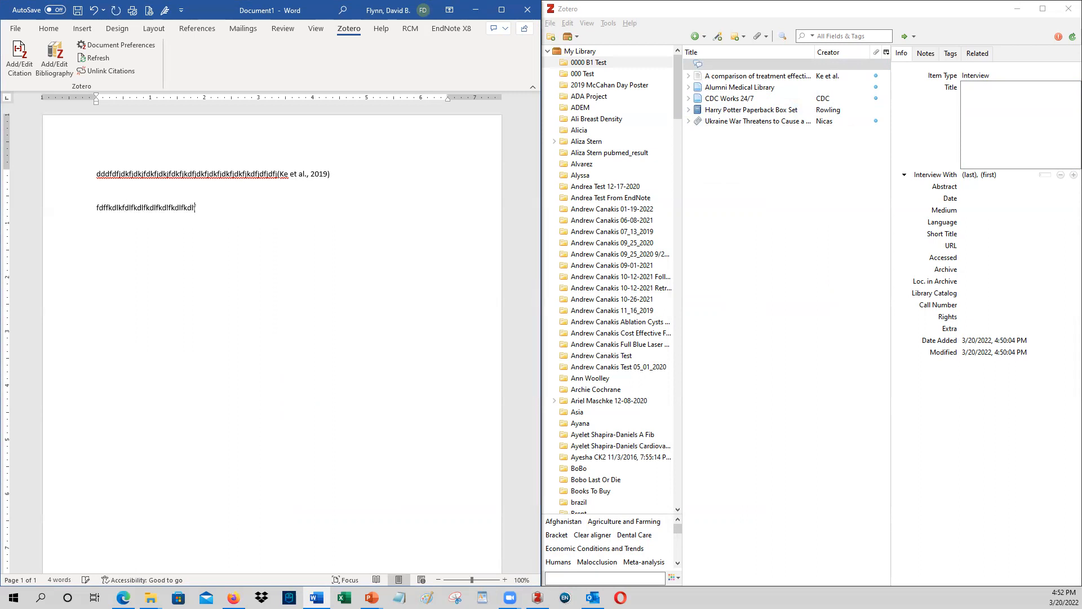
text(fkdlfkdlfkdlfdkfldkflfklfkdlkfd)
Step: Start a multiple-source citation after the second line in the classic view and add CDC Works 24/7 as a source
click(18, 61)
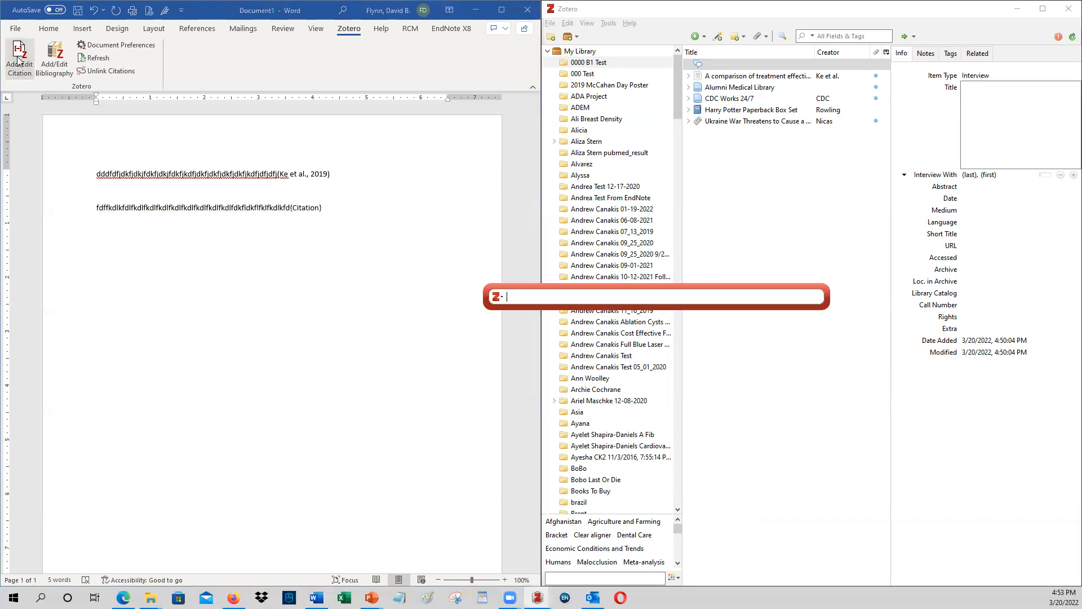
click(499, 298)
click(512, 311)
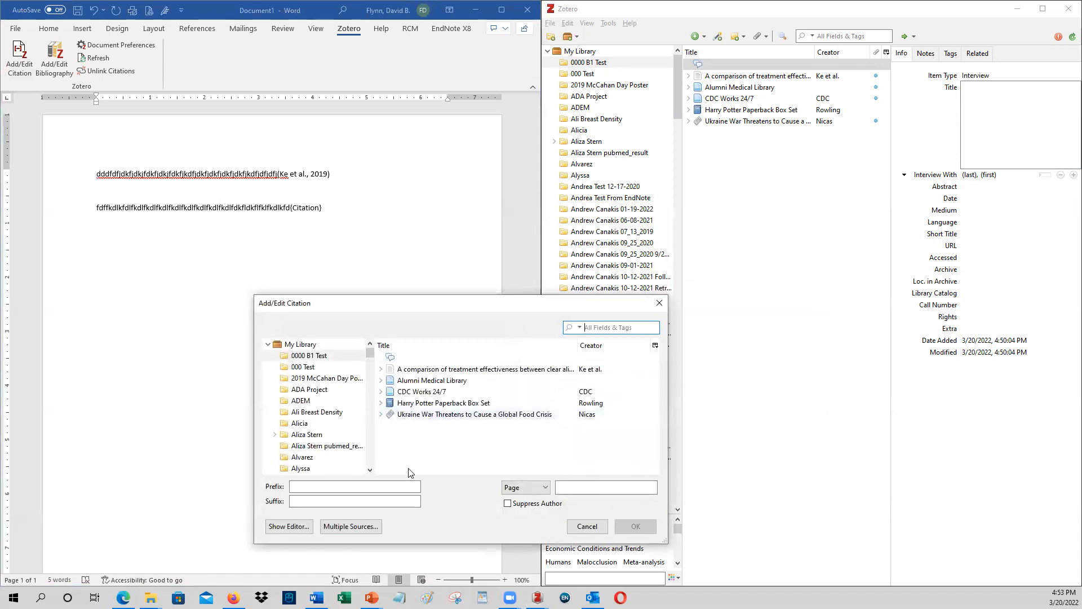
click(354, 526)
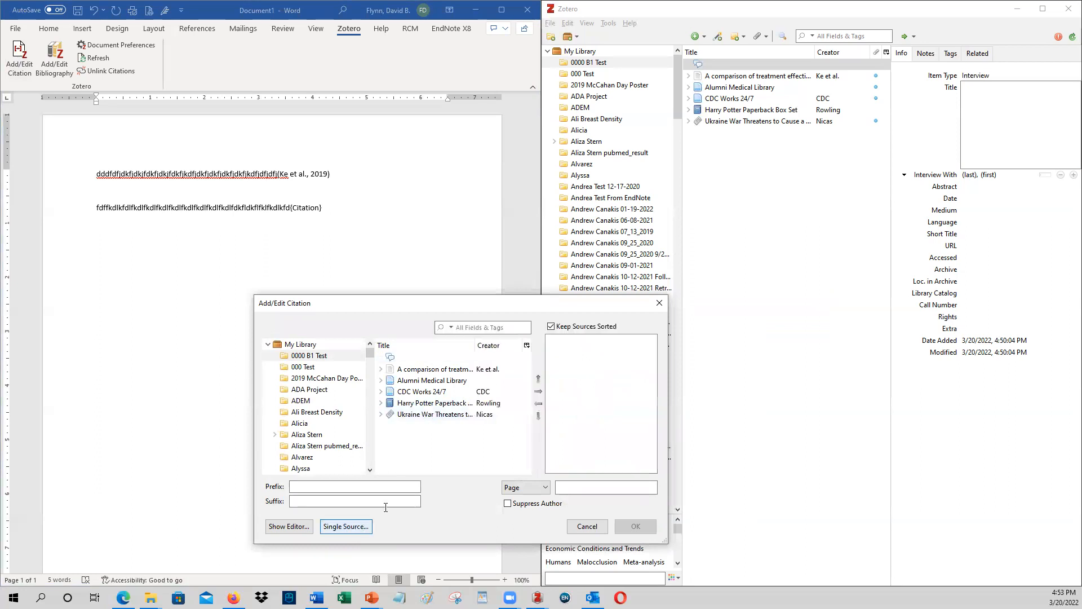
click(435, 393)
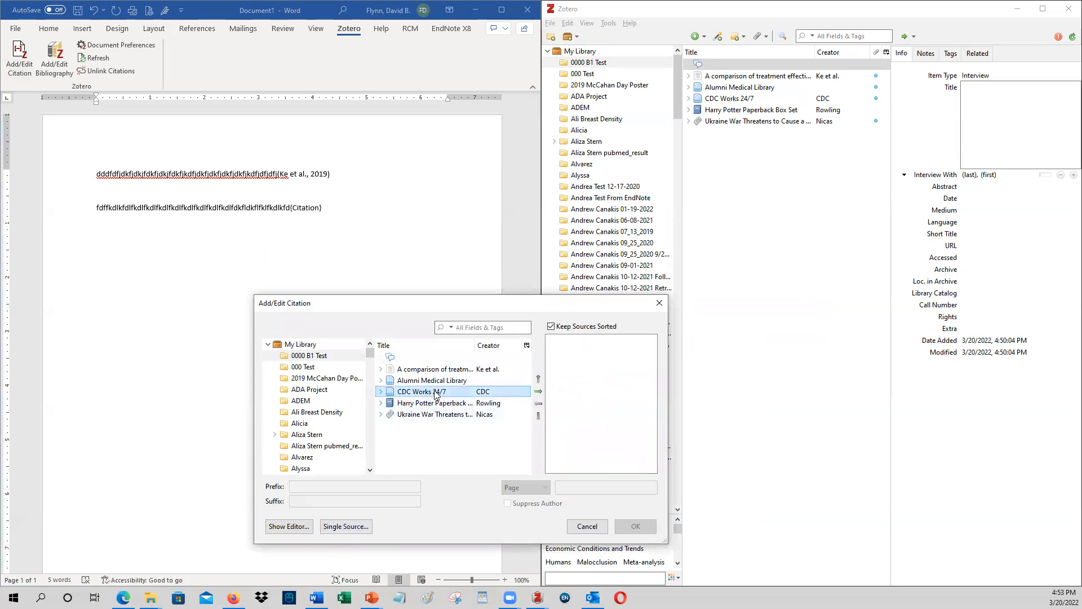
click(538, 391)
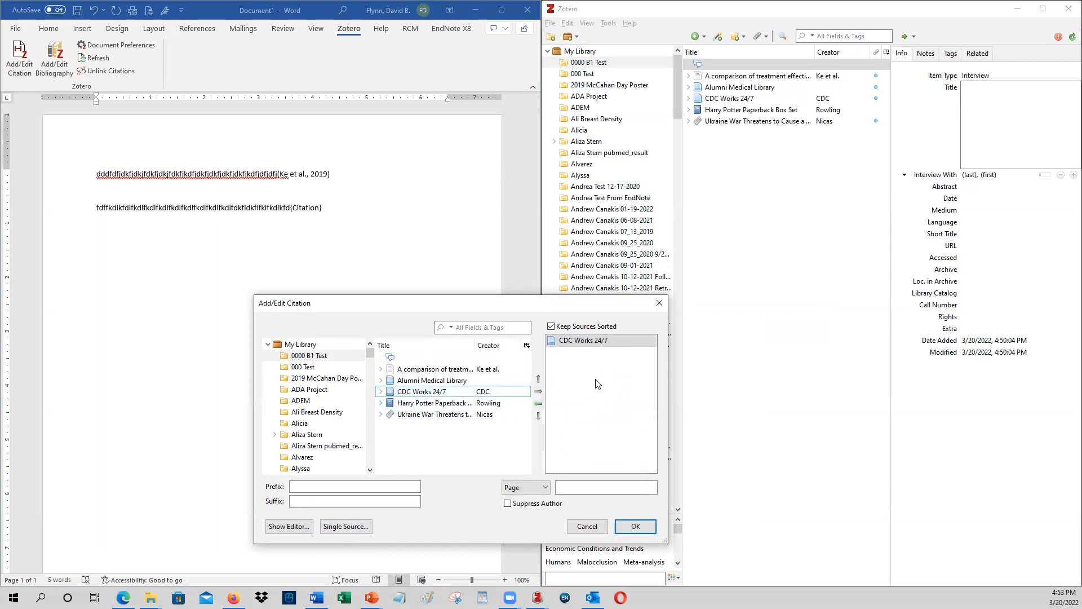
Step: Add the "Interferonn assays-gamma" article from another collection, order it before CDC Works 24/7, and insert the combined citation
click(312, 468)
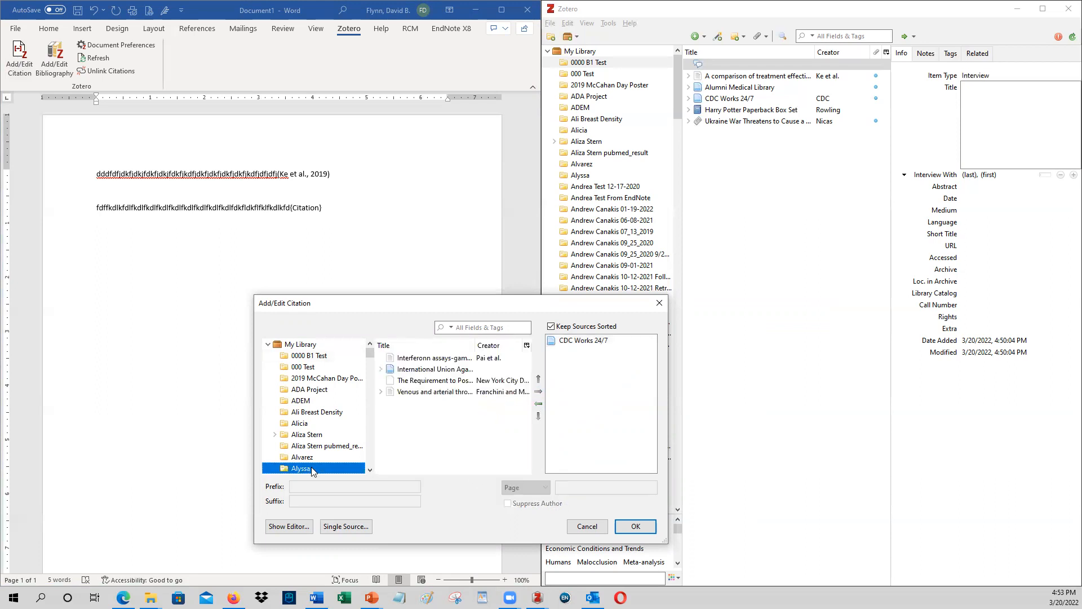
click(433, 360)
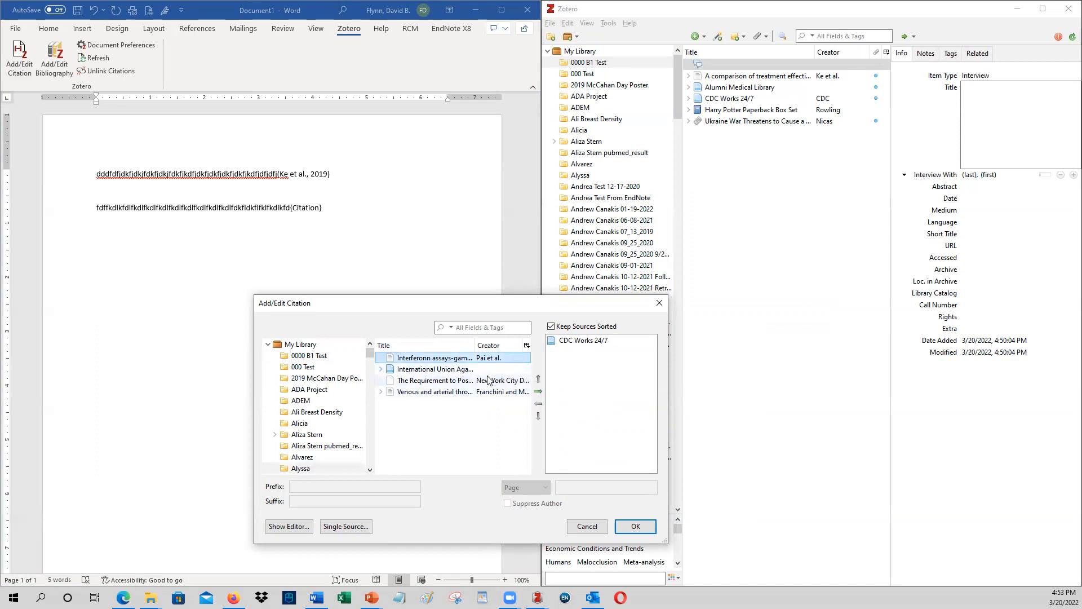
click(539, 391)
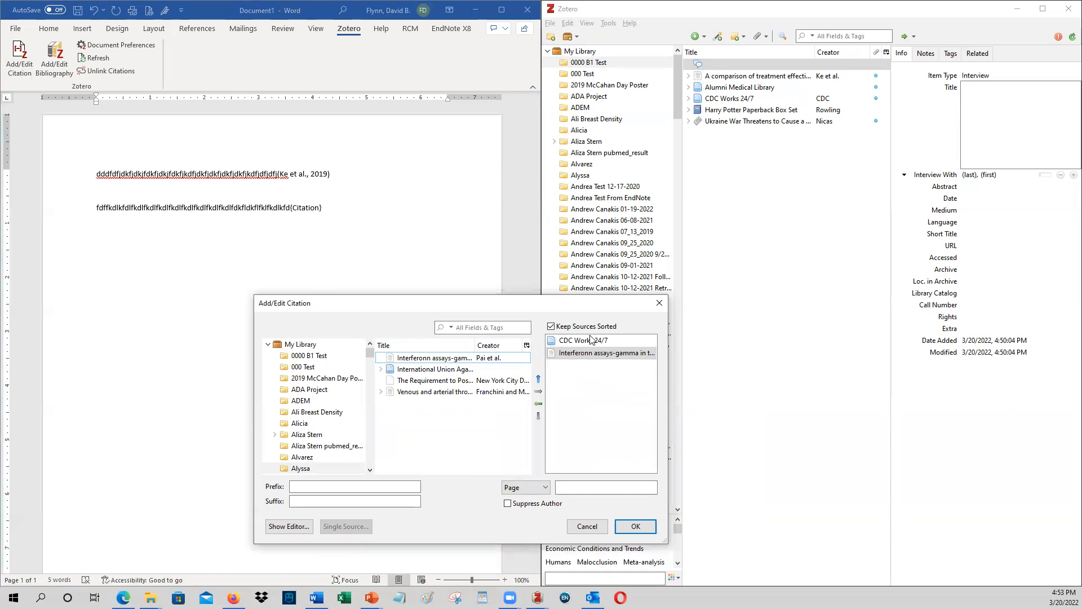
click(539, 379)
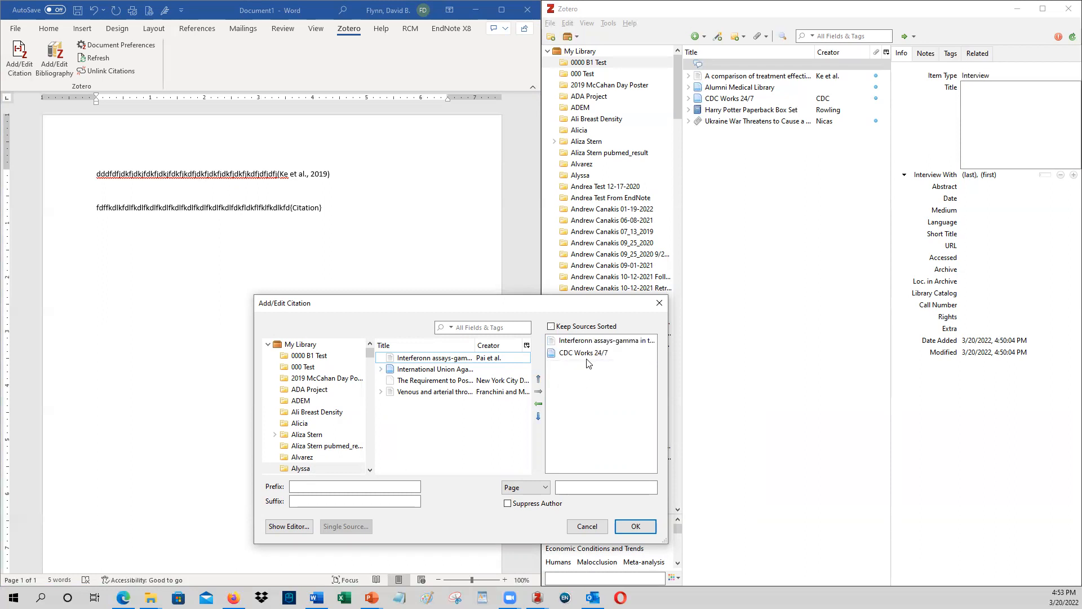
click(642, 529)
Step: Insert the Zotero bibliography a few lines below the second citation
key(Return)
key(Return)
key(Return)
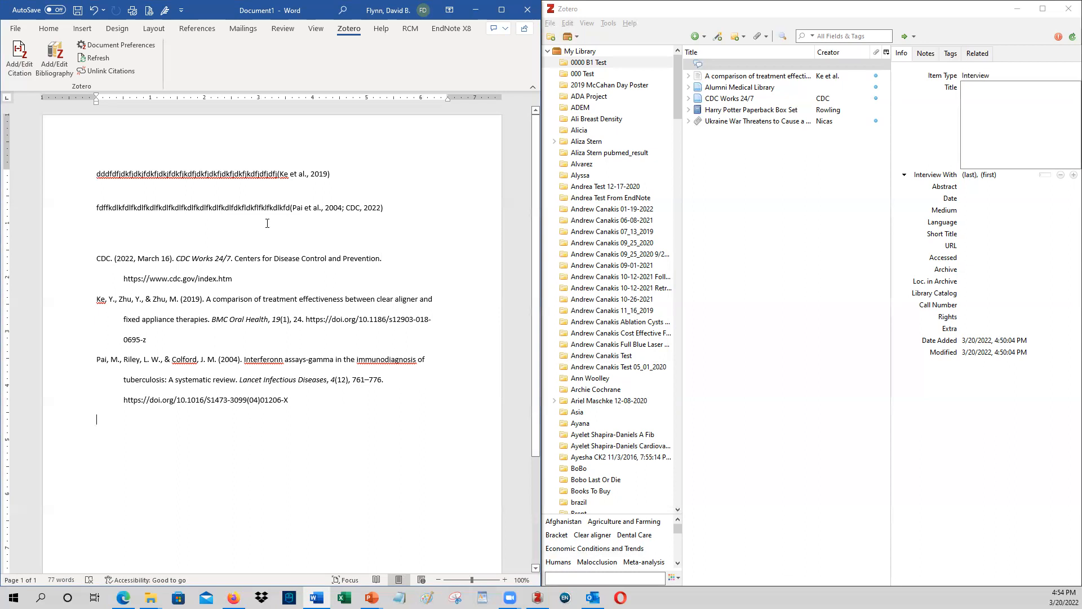
Step: Delete the first placeholder line together with its citation and refresh the Zotero references in the document
drag(340, 171, 85, 174)
key(Delete)
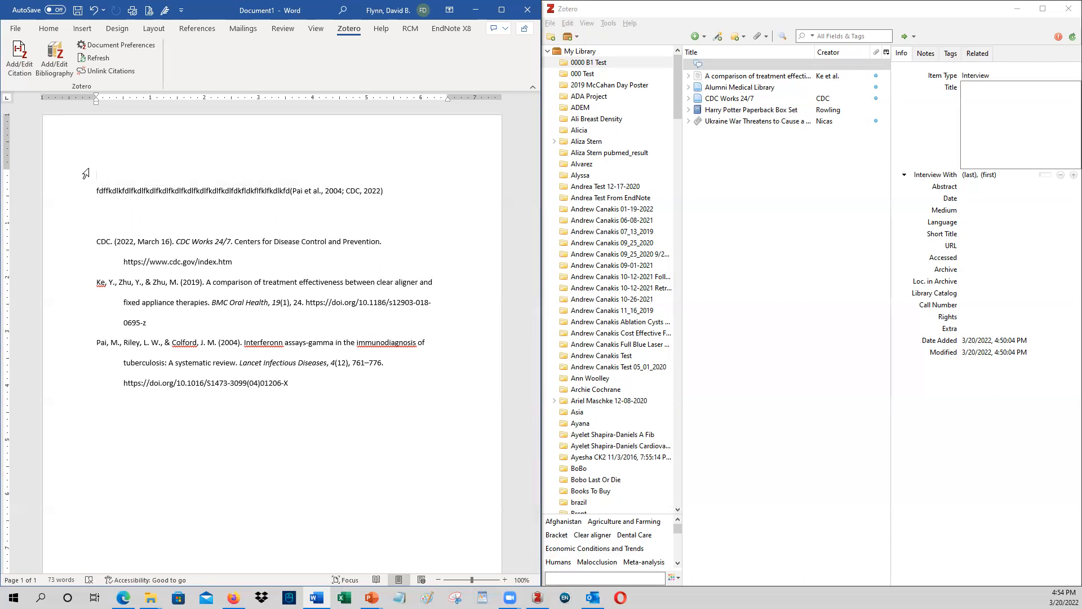
click(106, 59)
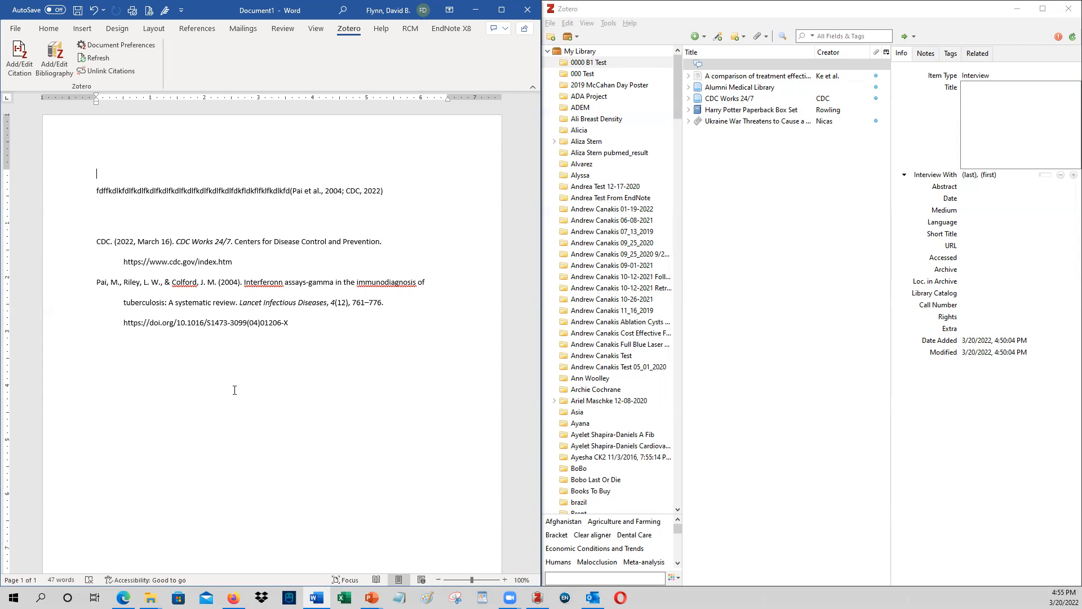
Step: Change the document's citation style to American Medical Association 11th edition
click(135, 49)
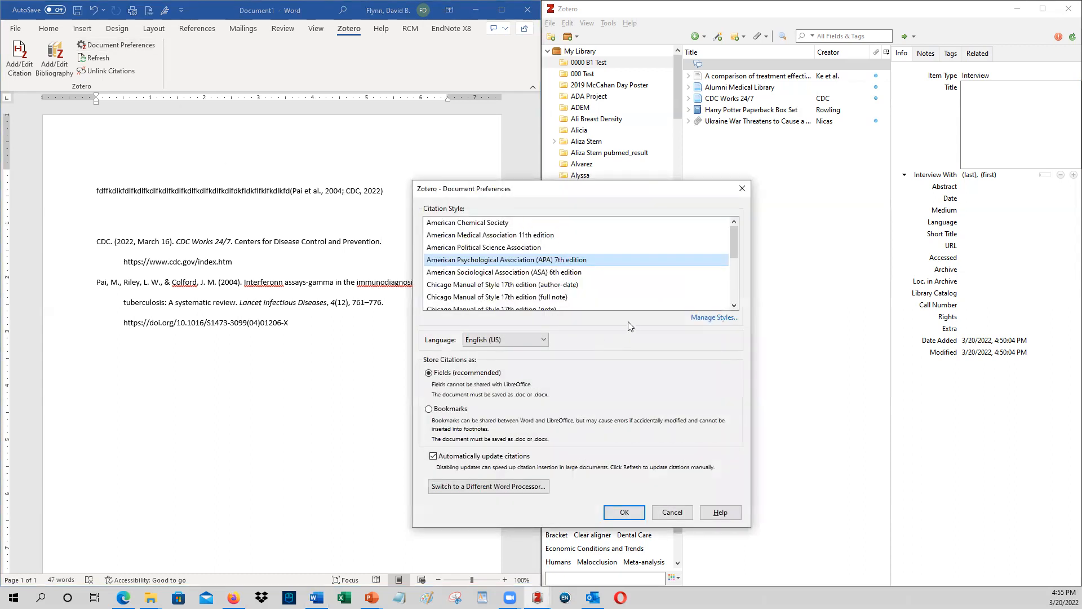
click(518, 236)
click(624, 535)
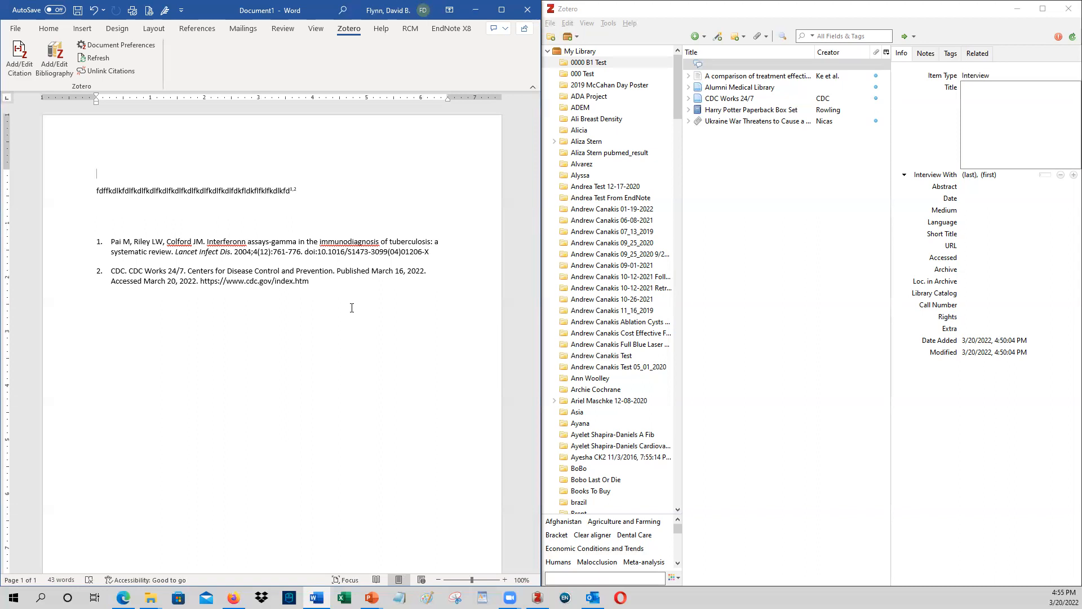
Step: Show the Group Libraries in Zotero's collection list
drag(677, 91, 676, 492)
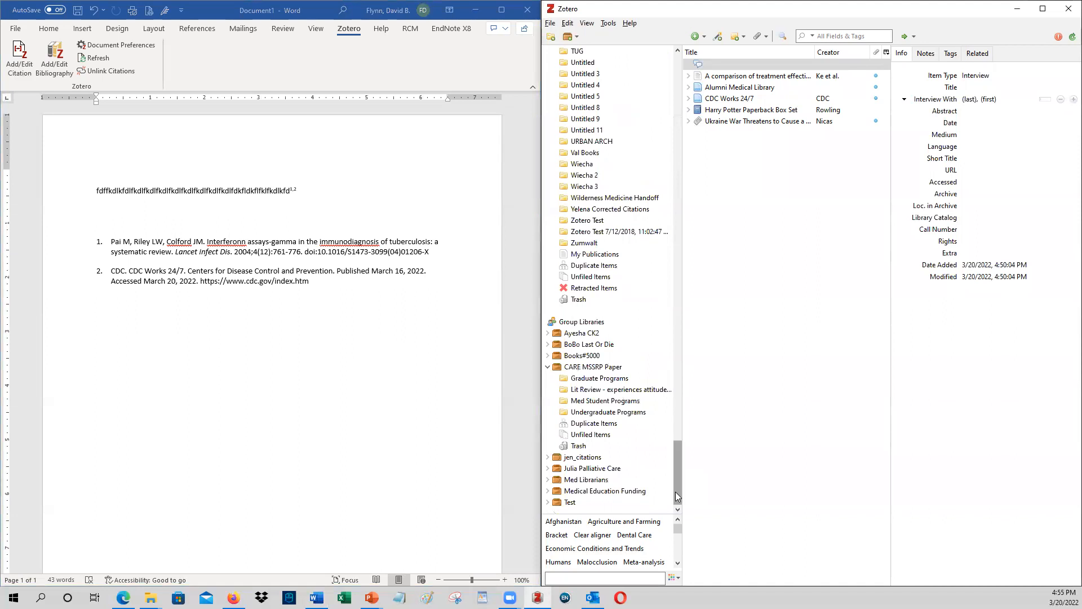